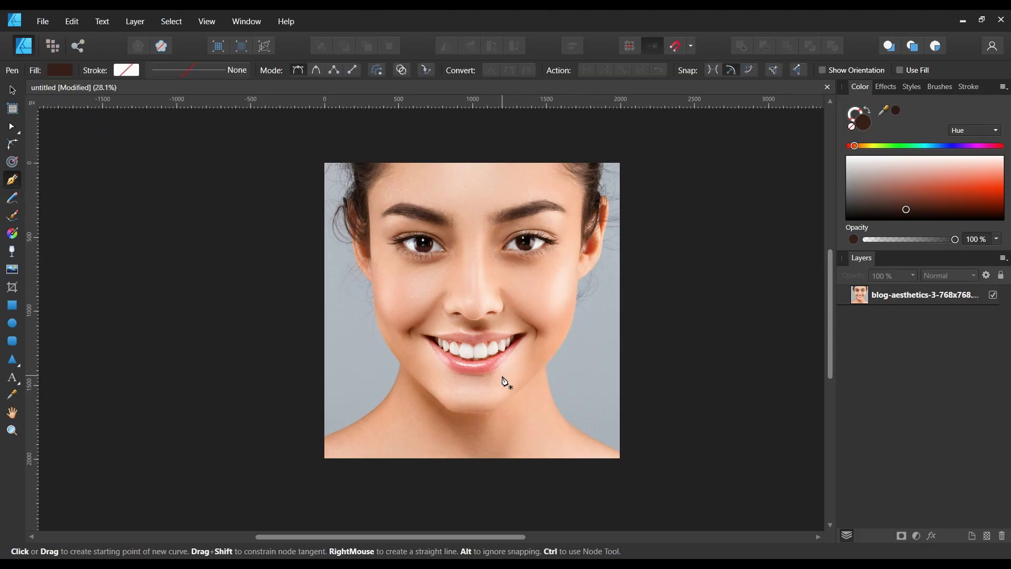
- Zoom in close on the smile's front teeth
scroll(489, 440, up, 3)
scroll(489, 441, up, 2)
scroll(410, 310, up, 1)
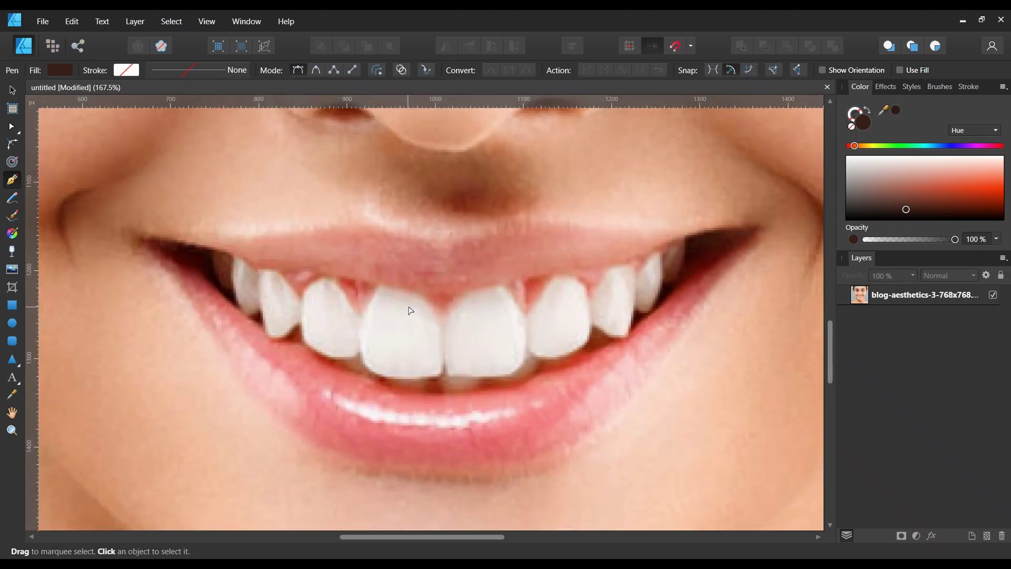
scroll(462, 320, up, 1)
- Trace the outline from between the front teeth over the left teeth's tops
click(438, 326)
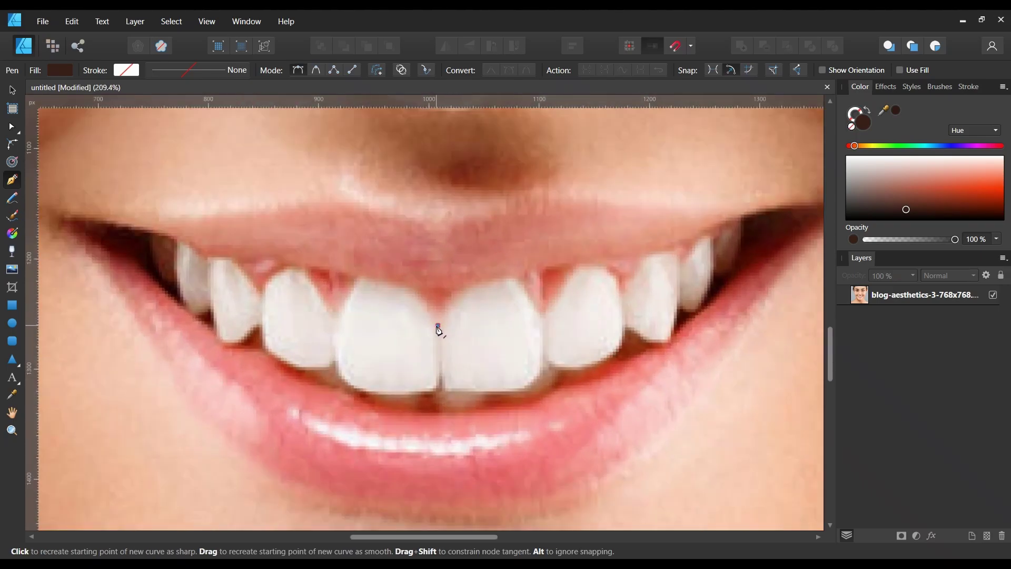
mouse_move(396, 285)
mouse_down()
mouse_move(343, 300)
mouse_move(341, 287)
mouse_up()
scroll(392, 300, up, 1)
click(322, 335)
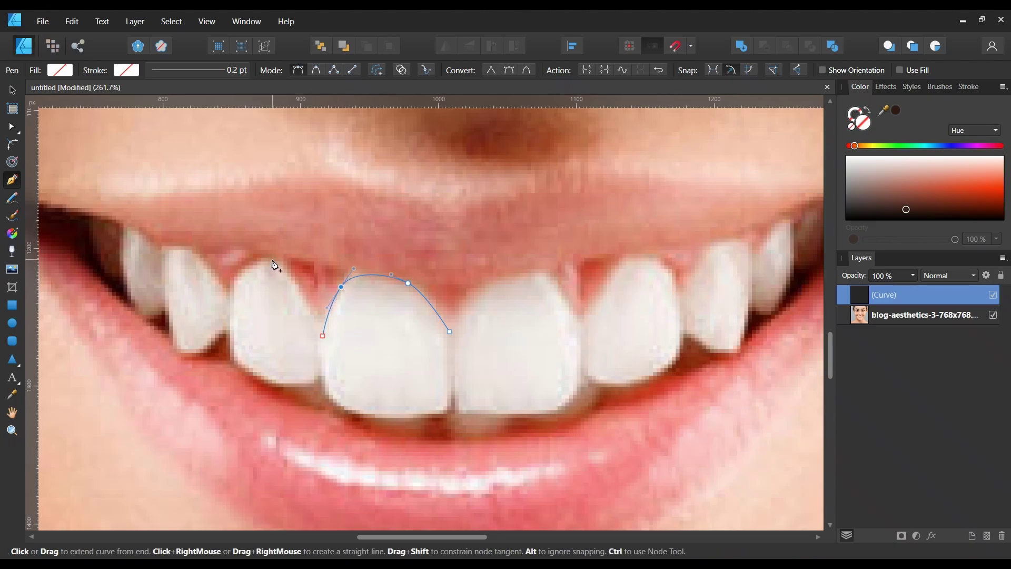
drag(271, 260, 242, 254)
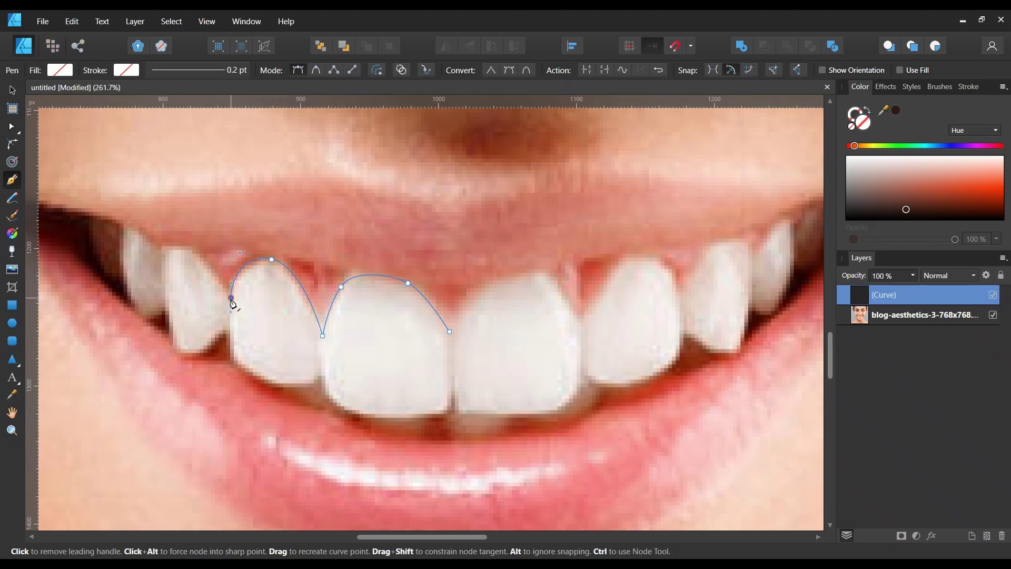
drag(231, 298, 228, 300)
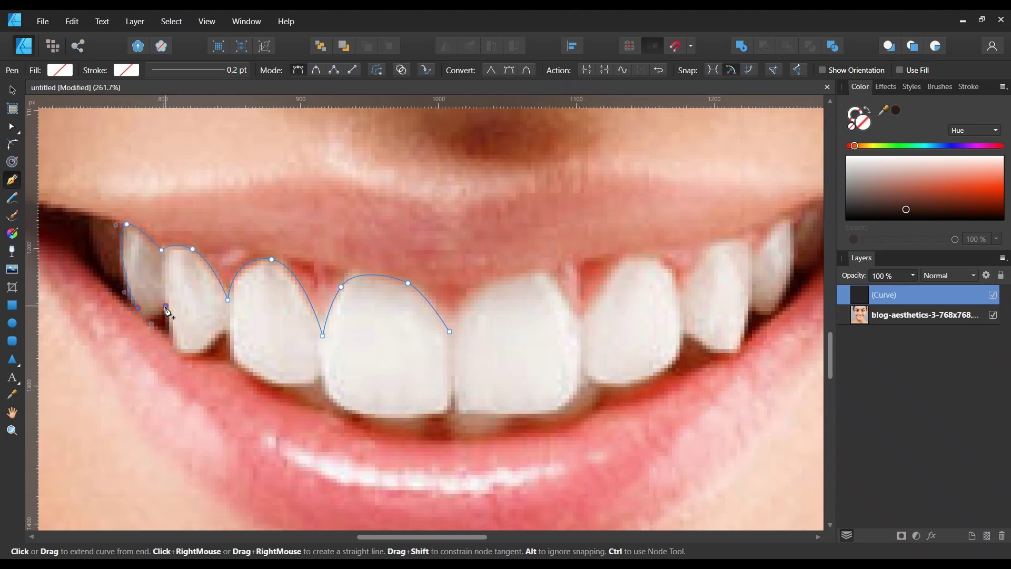
click(167, 307)
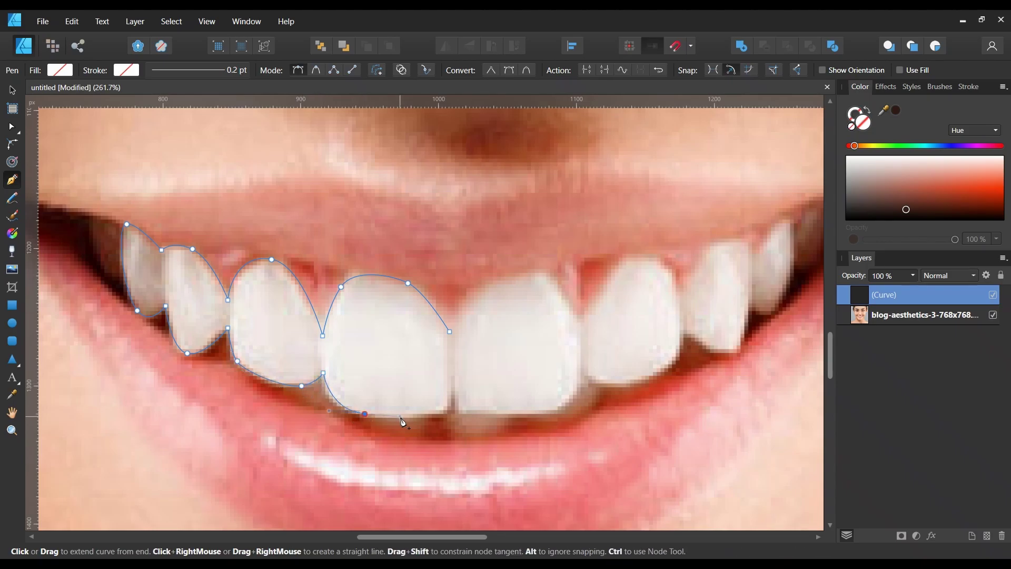
key(ctrl+z)
- Continue the outline along the lower teeth edge, back over the right teeth, and close it
click(441, 413)
mouse_move(555, 411)
drag(556, 411, 574, 404)
click(582, 374)
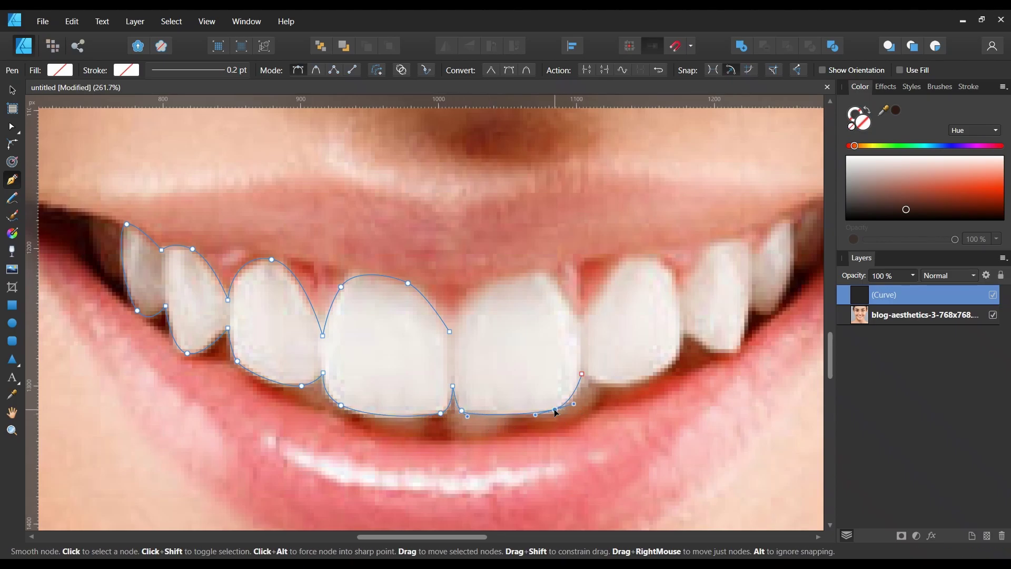
click(556, 410)
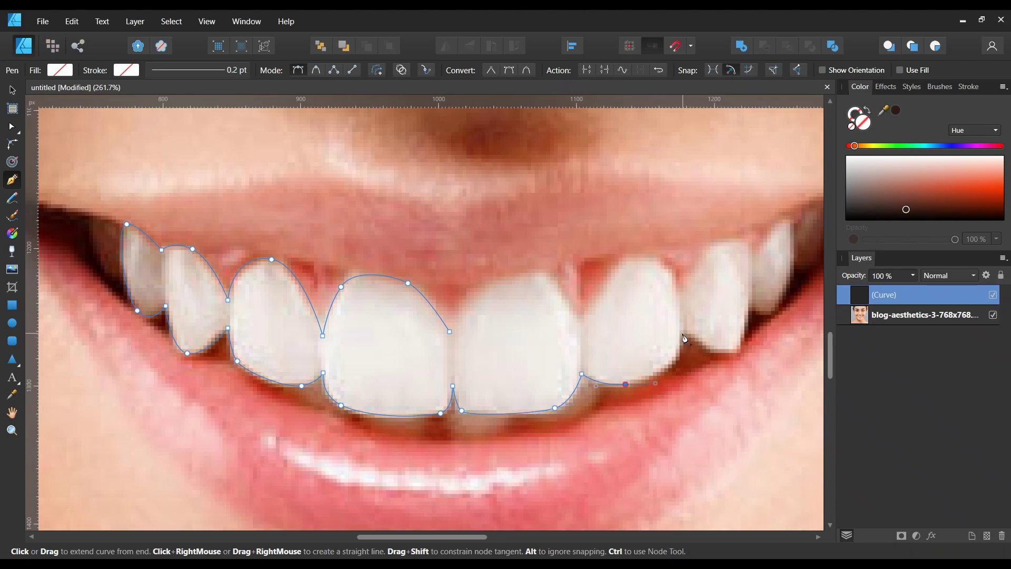
drag(681, 334, 683, 365)
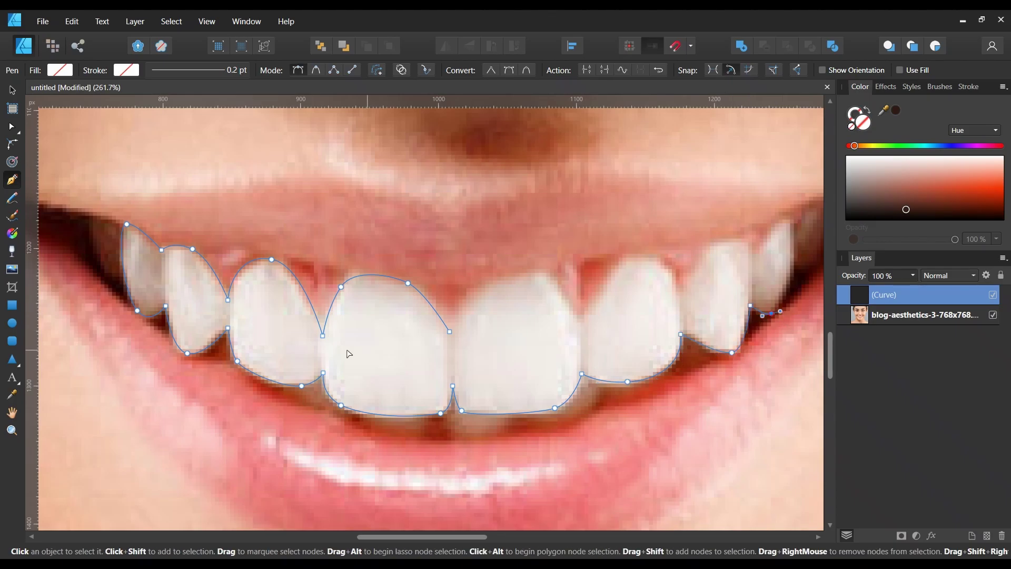
scroll(316, 353, down, 1)
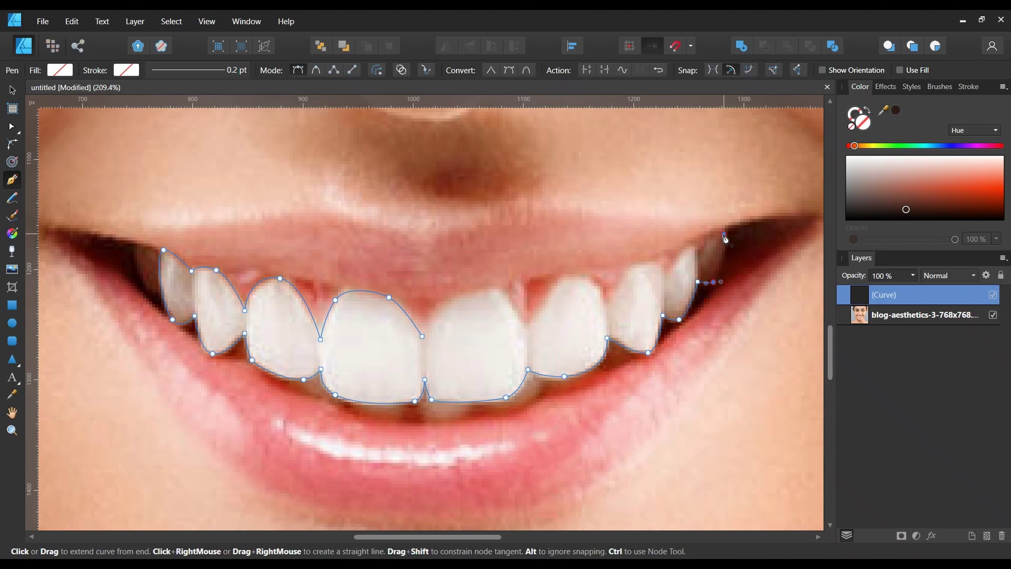
scroll(721, 234, up, 2)
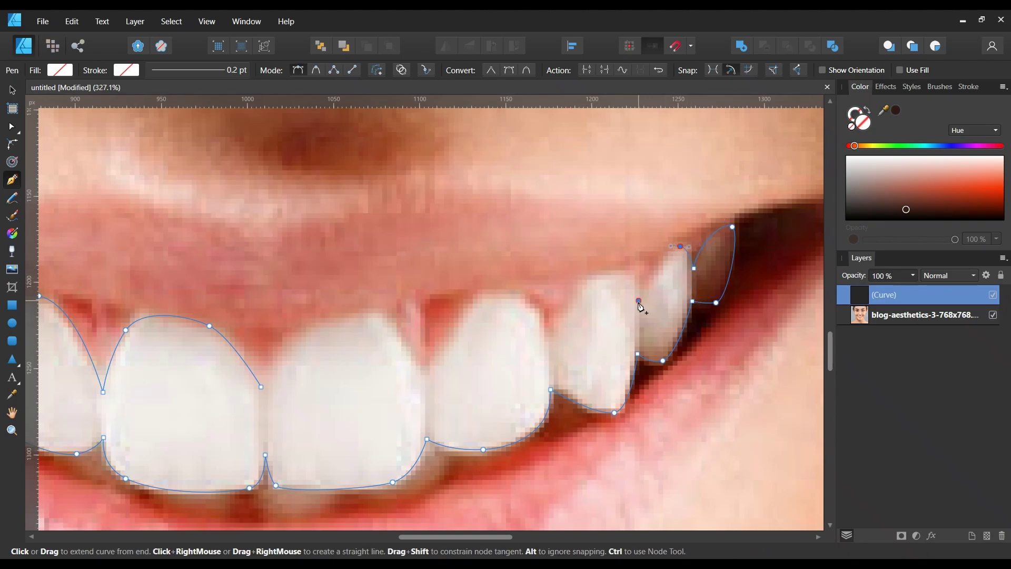
drag(639, 304, 637, 285)
drag(498, 291, 466, 294)
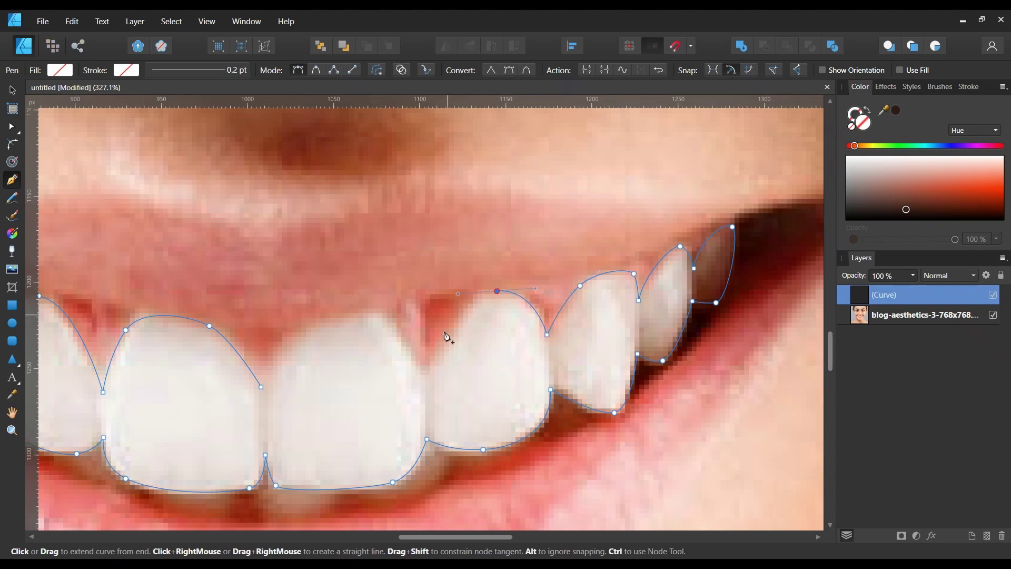
drag(374, 315, 358, 313)
drag(281, 342, 267, 358)
click(261, 392)
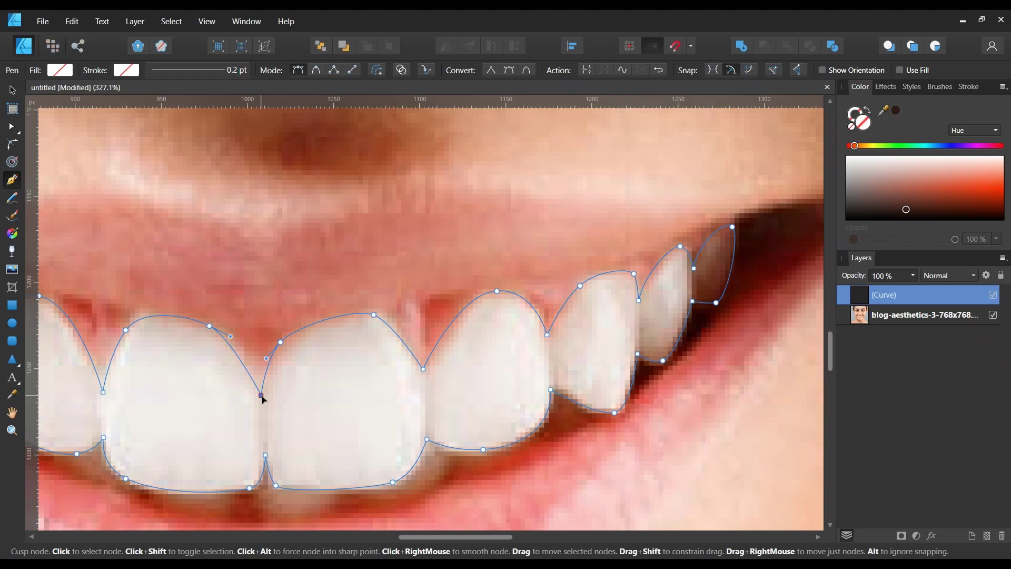
- Adjust the front tooth nodes so the outline fits the tooth edges
click(280, 342)
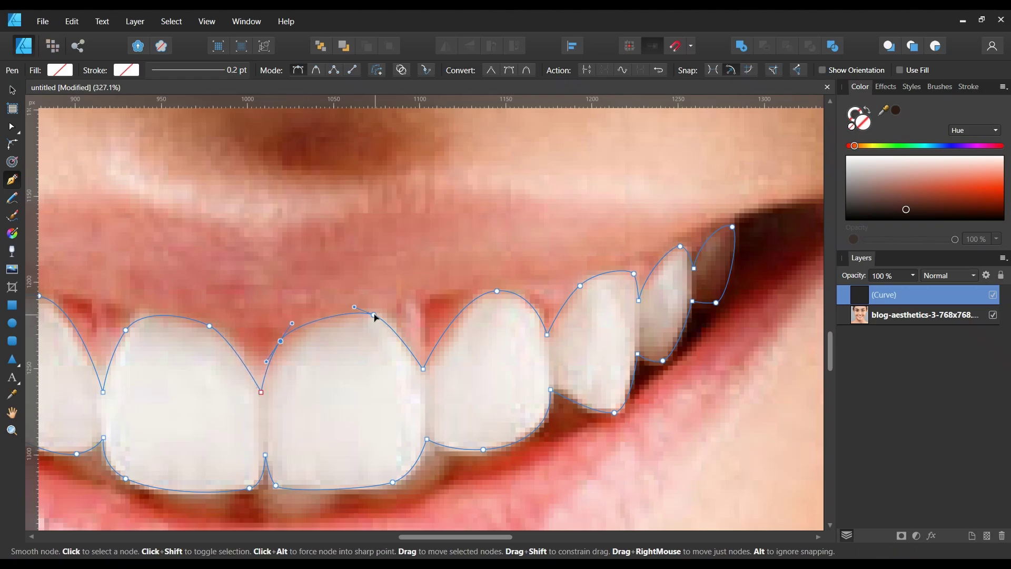
drag(374, 315, 382, 314)
scroll(381, 315, down, 5)
scroll(265, 336, up, 5)
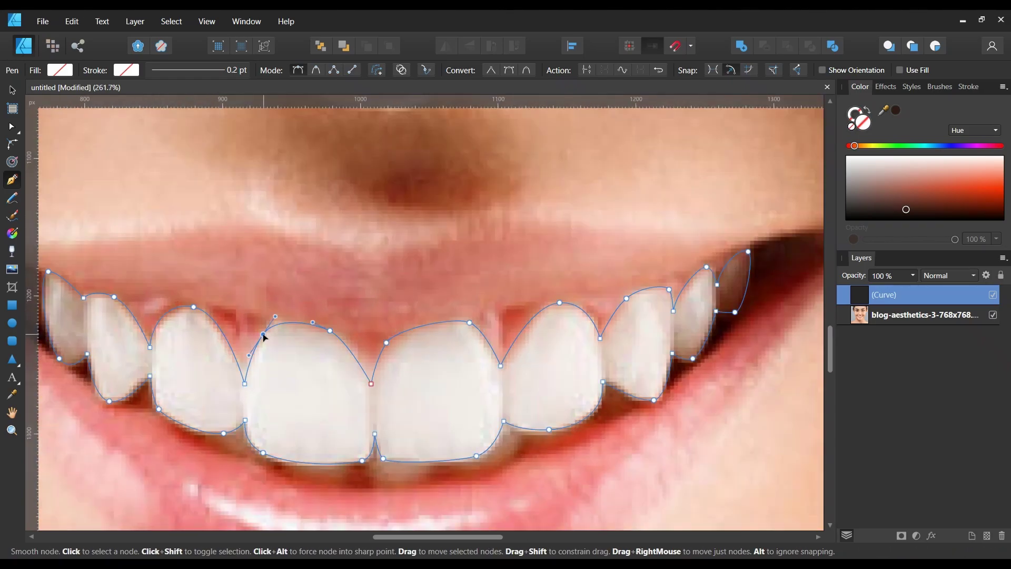
drag(264, 335, 267, 325)
drag(331, 332, 334, 335)
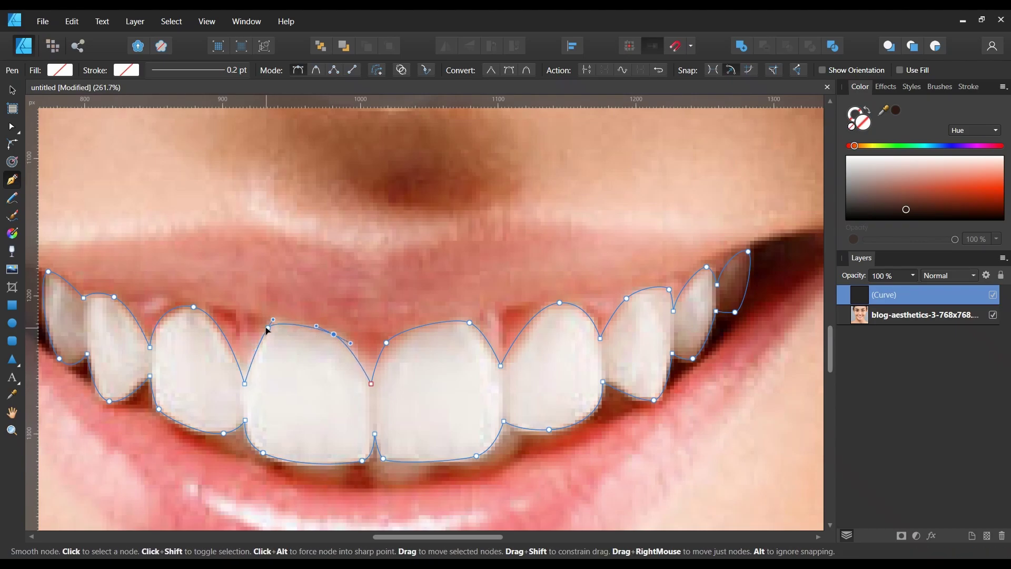
- Fill the teeth shape white, then hide it to view the photo underneath
click(845, 155)
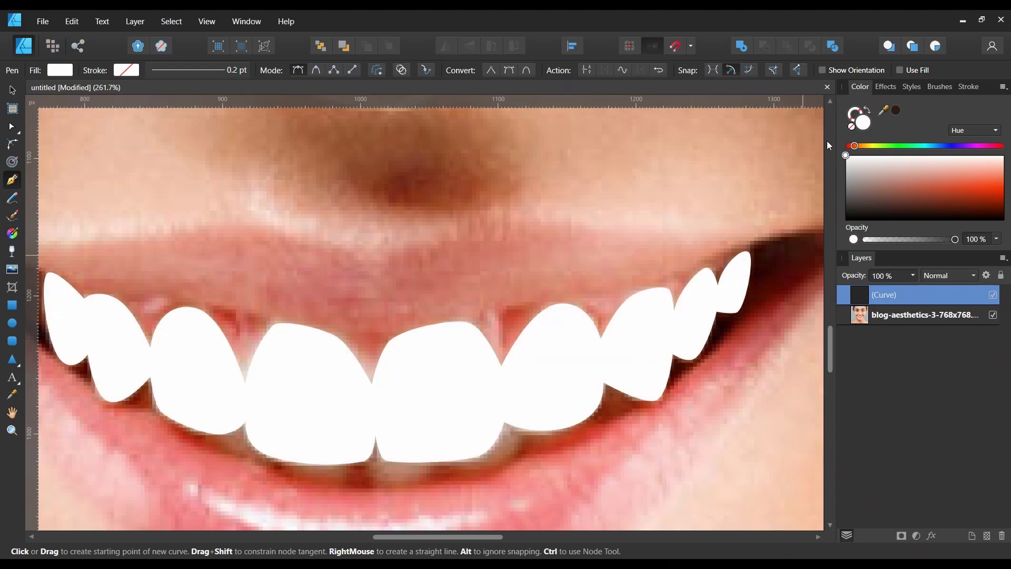
click(993, 295)
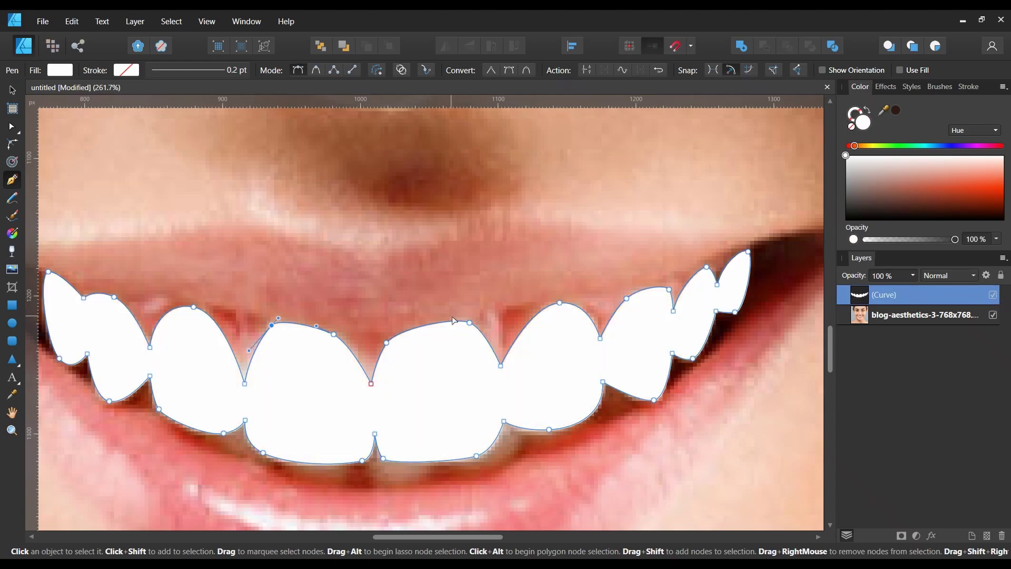
key(ctrl+minus)
click(993, 295)
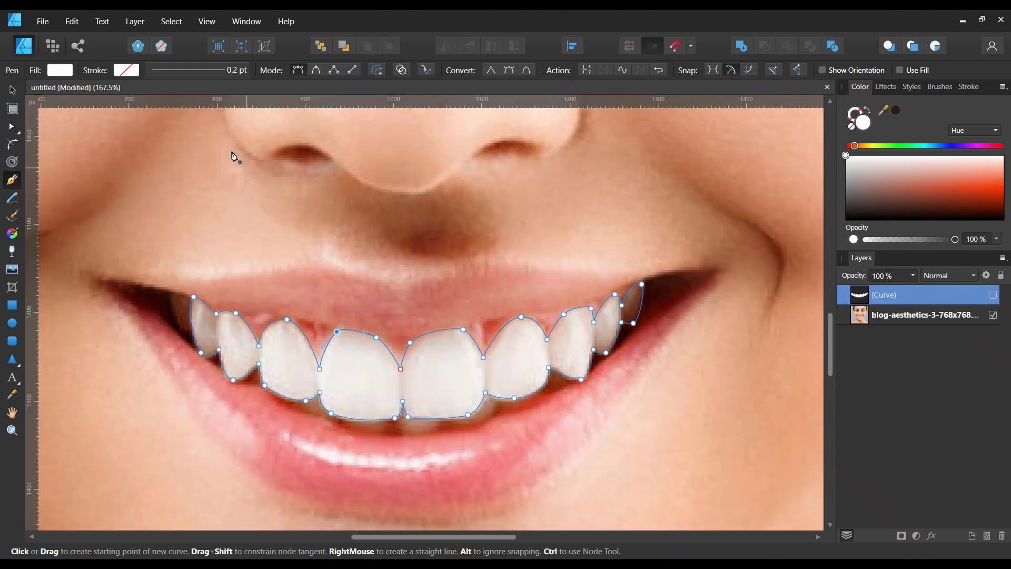
- Set the teeth outline's stroke colour to bright yellow-green
click(123, 74)
click(78, 94)
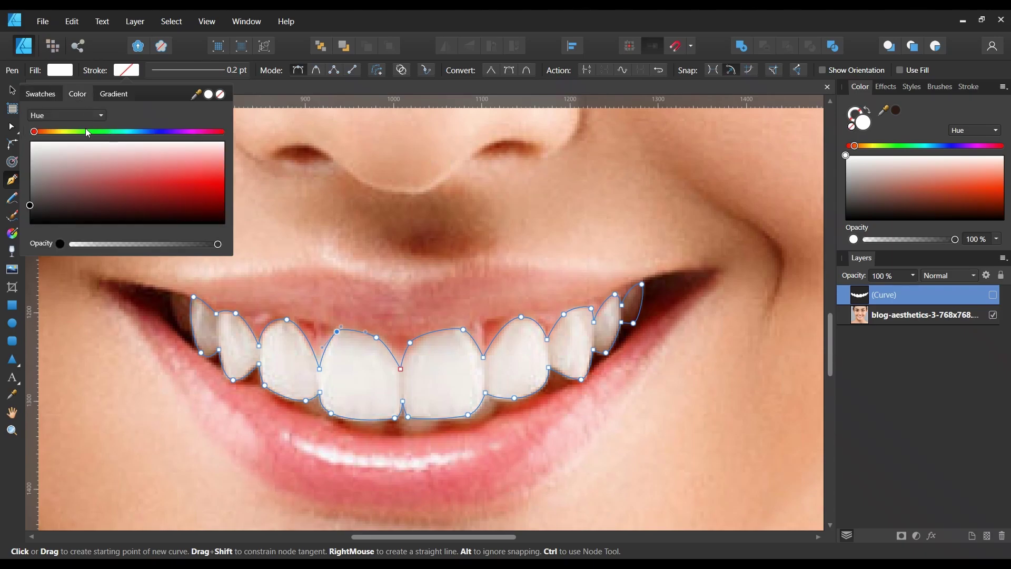
click(69, 131)
click(225, 188)
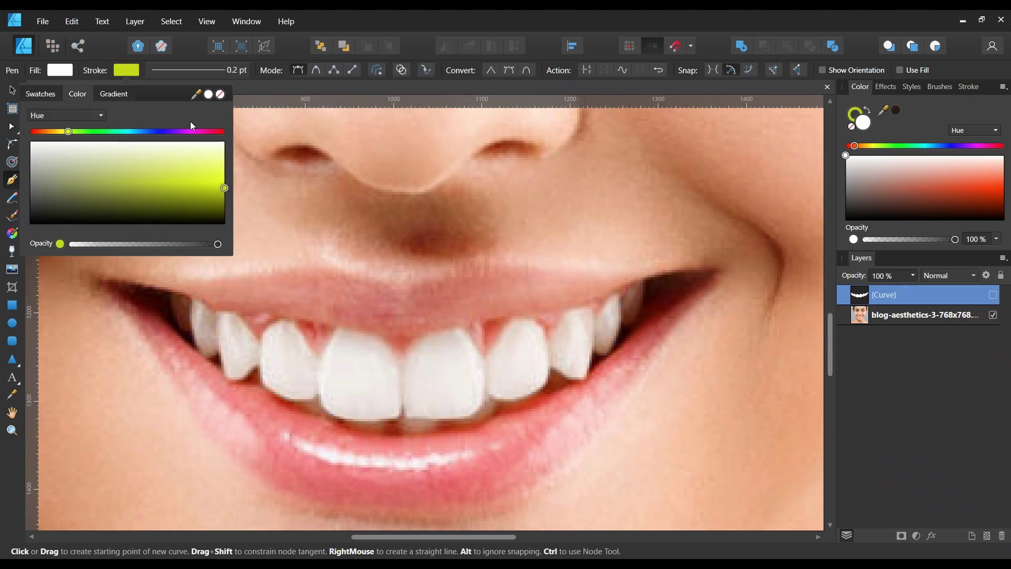
click(993, 295)
- Show the teeth shape again, remove its fill, and thicken the stroke to 0.7 pt
click(969, 315)
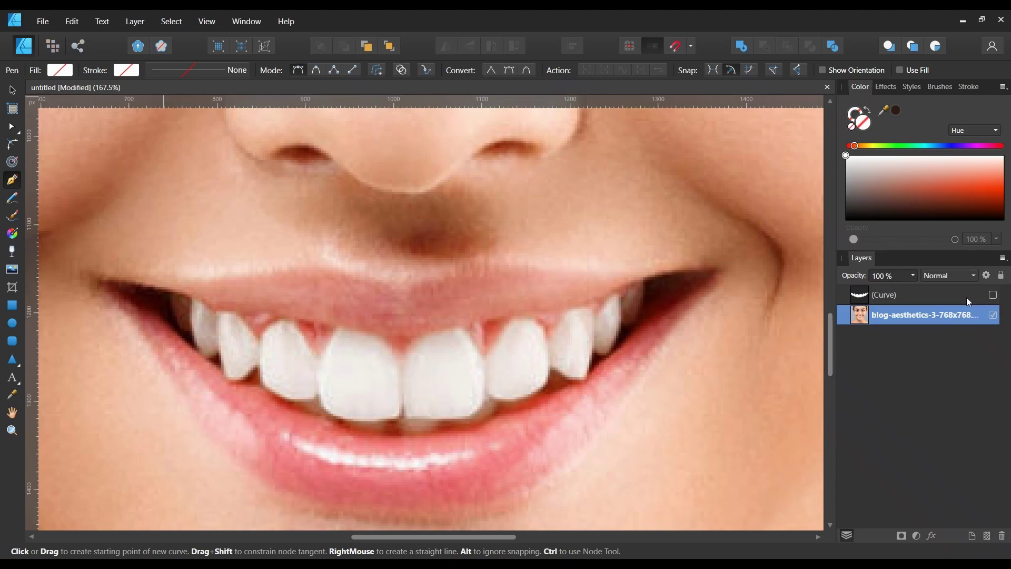
click(971, 296)
click(968, 316)
click(969, 297)
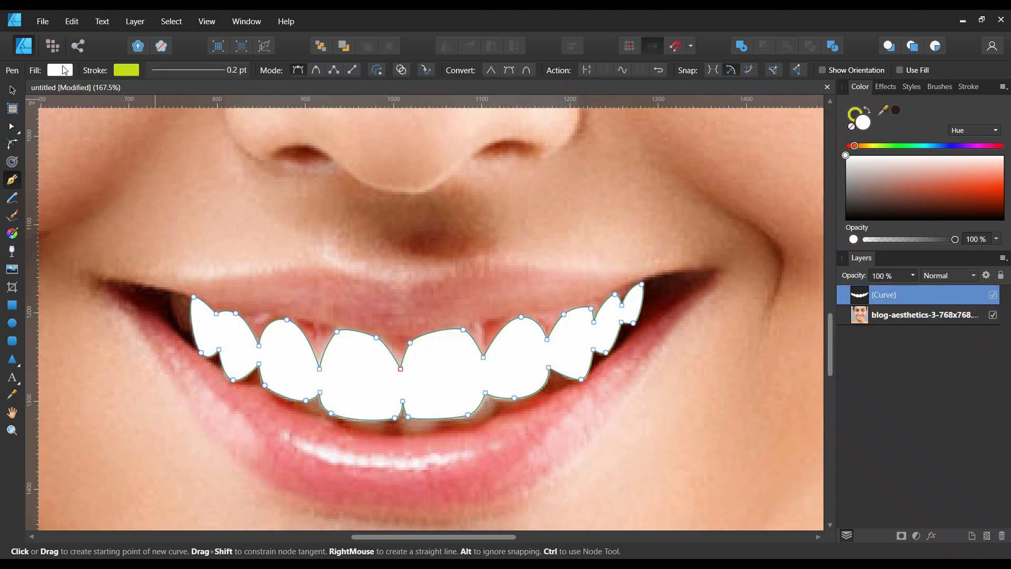
click(64, 70)
click(207, 94)
click(217, 69)
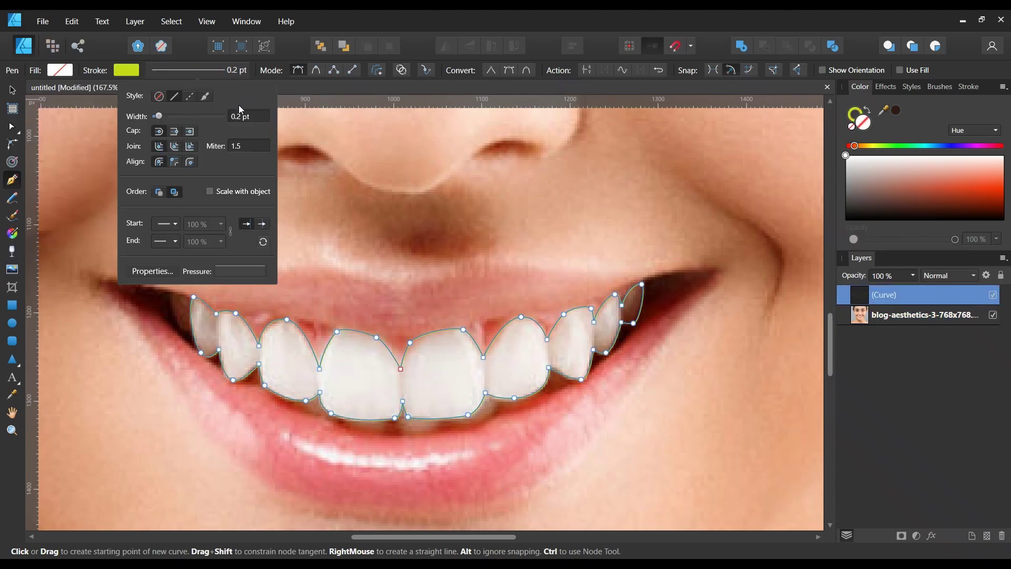
drag(167, 116, 165, 116)
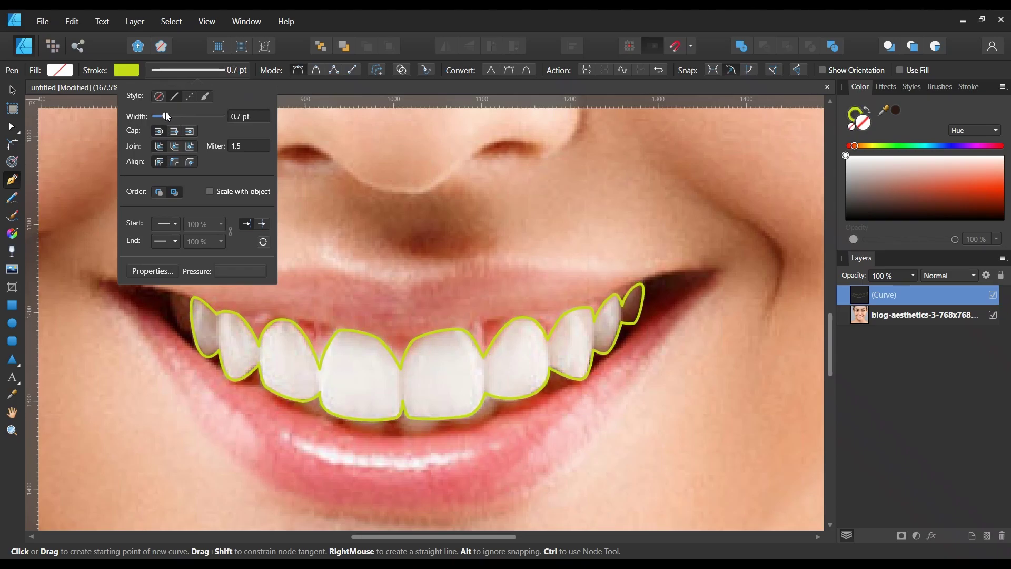
click(902, 314)
scroll(200, 332, up, 2)
- Trace the new gum-line path around the left teeth to the front teeth
scroll(200, 332, up, 2)
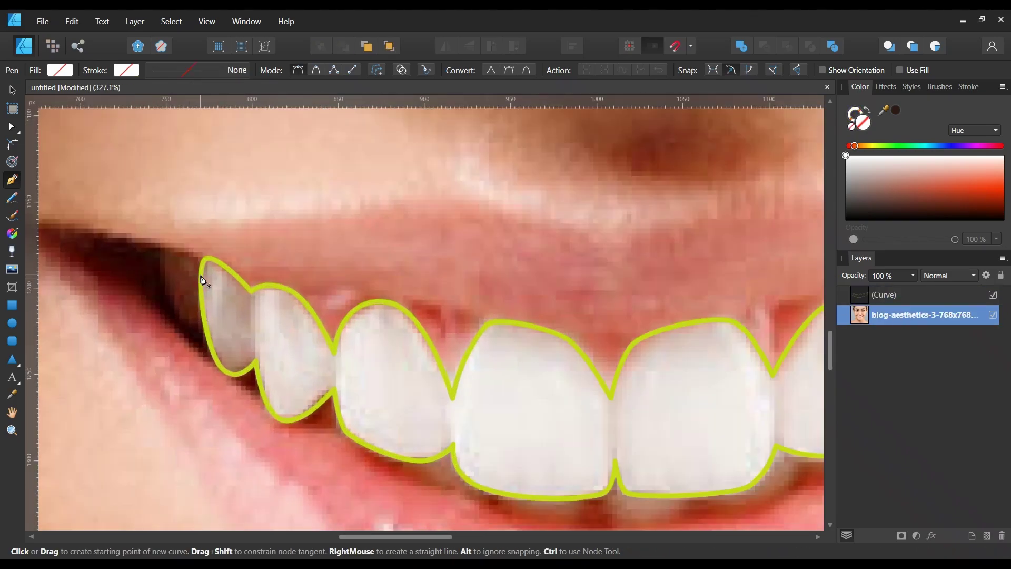
drag(249, 379, 248, 470)
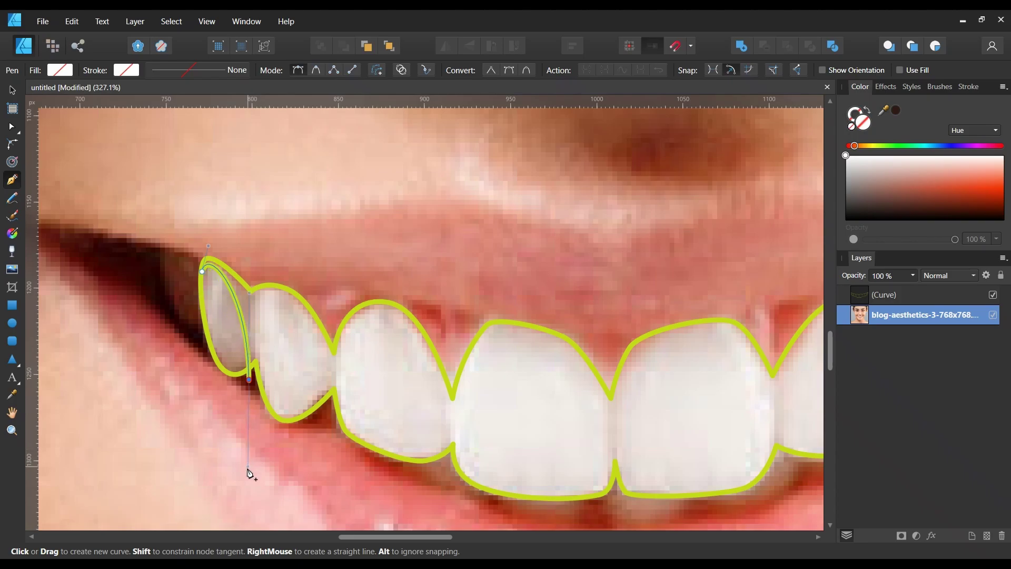
mouse_move(261, 280)
mouse_down()
mouse_move(273, 260)
mouse_move(338, 317)
mouse_move(351, 278)
mouse_up()
click(323, 414)
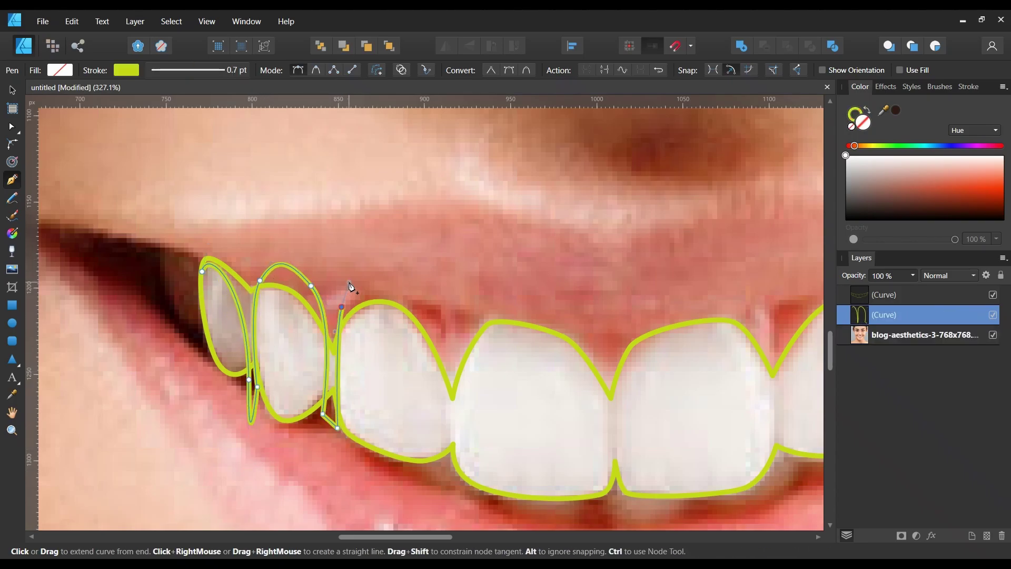
drag(416, 295, 473, 334)
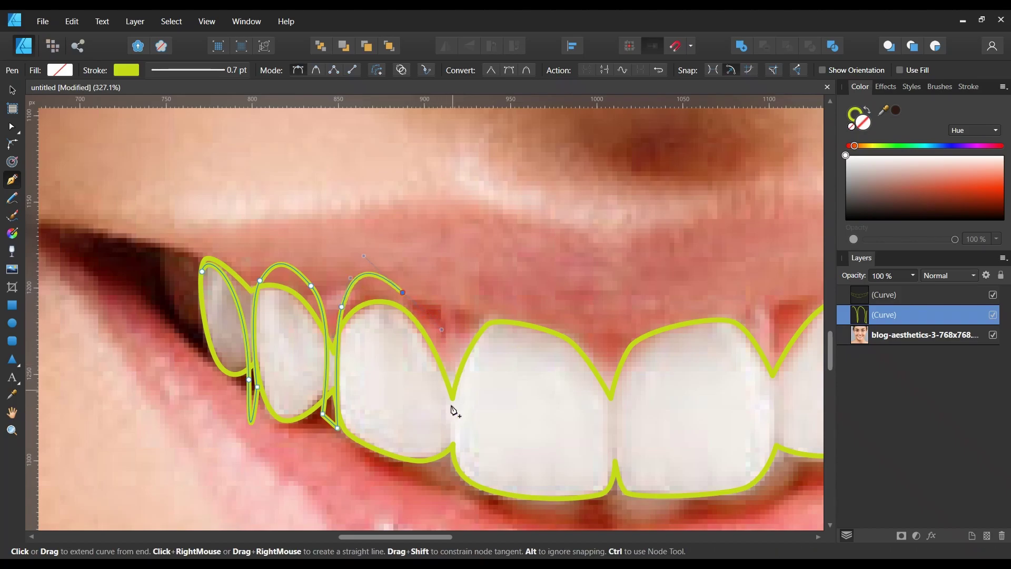
drag(447, 463, 448, 505)
click(458, 476)
drag(463, 337, 472, 297)
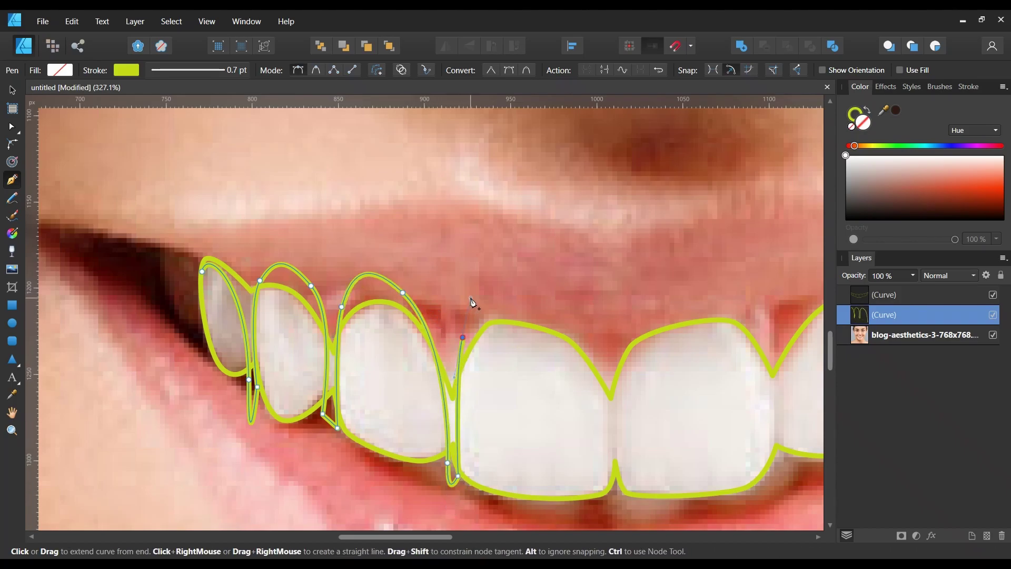
drag(570, 316, 624, 348)
click(609, 495)
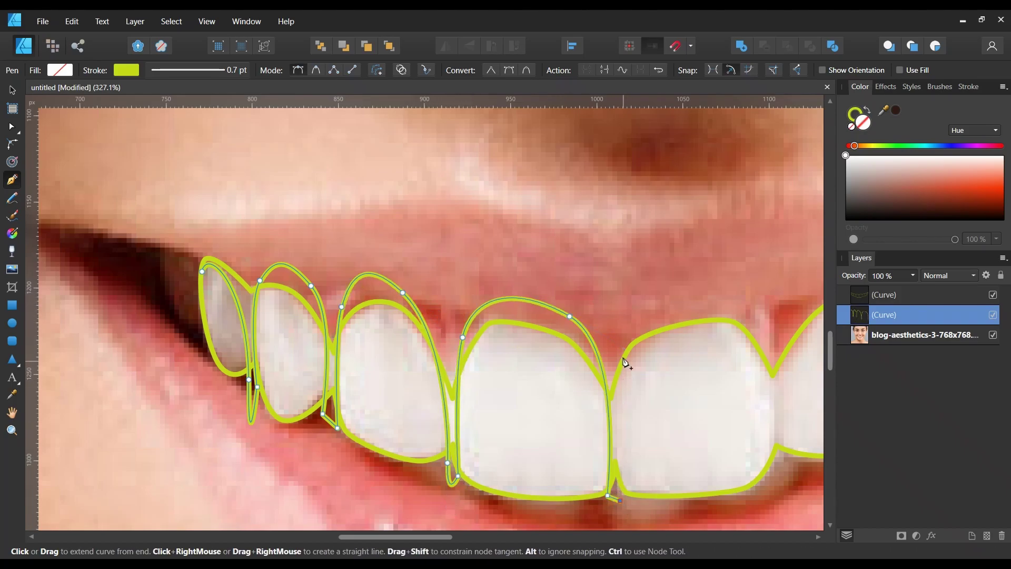
- Continue the path over each right tooth and gap to the far-right teeth
scroll(579, 316, down, 3)
scroll(513, 319, up, 2)
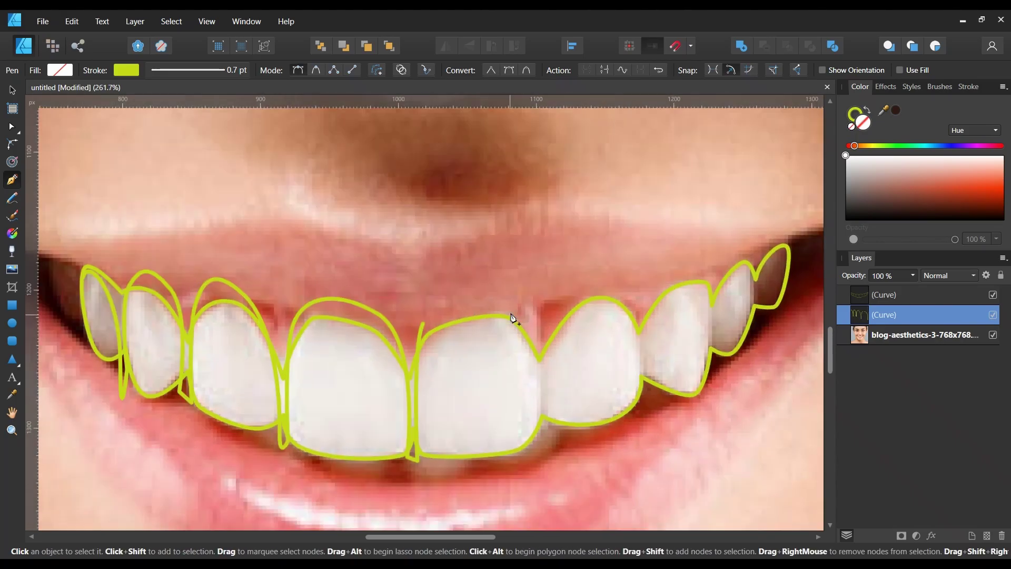
click(512, 316)
drag(539, 435, 552, 438)
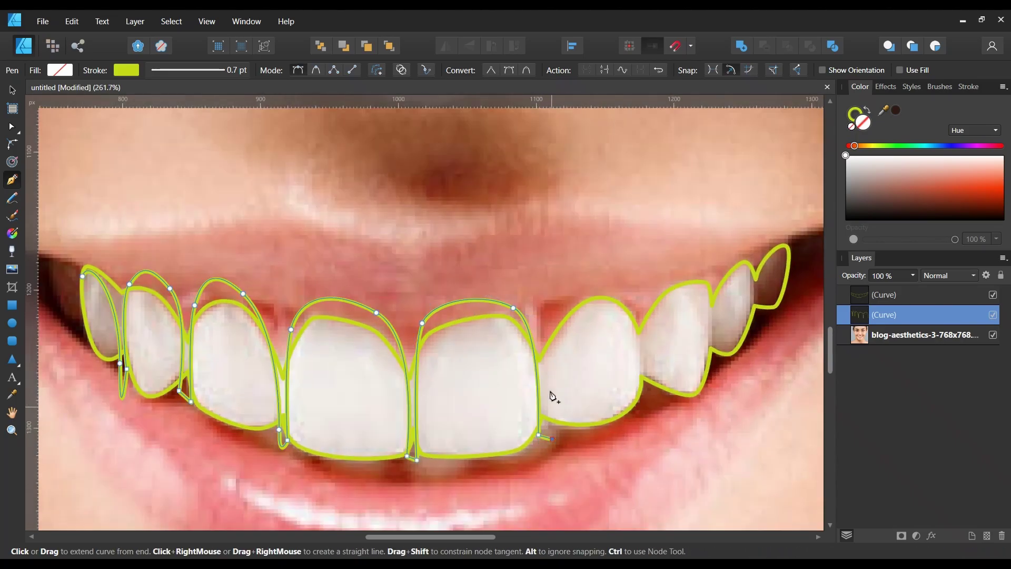
click(547, 312)
drag(620, 284, 649, 296)
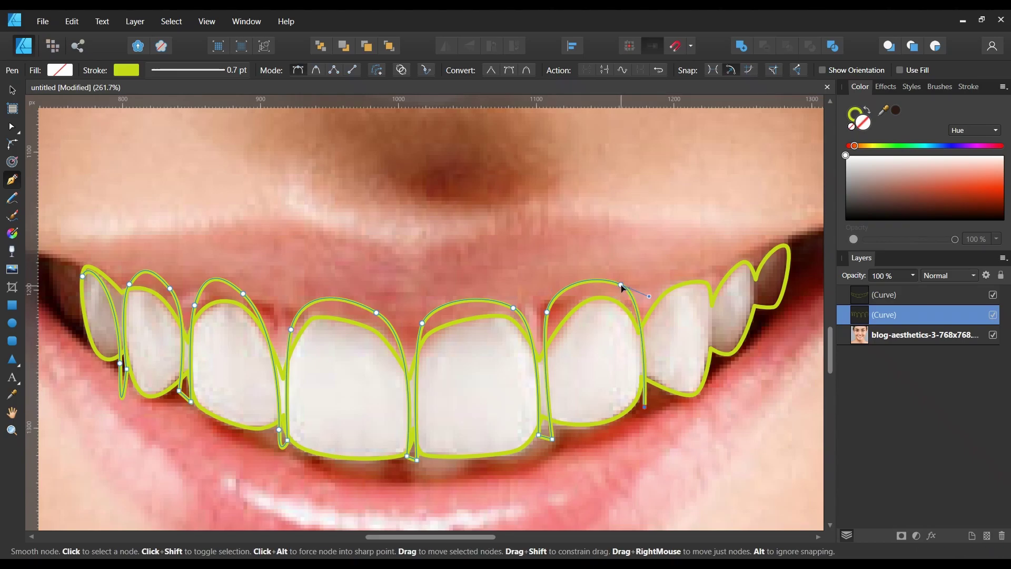
click(639, 409)
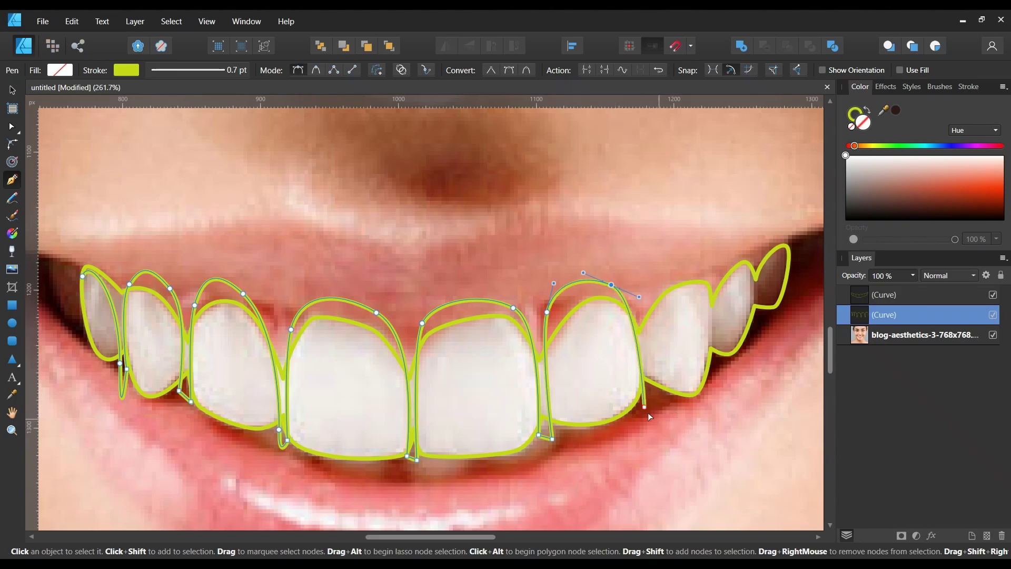
click(646, 299)
mouse_move(700, 266)
mouse_down()
mouse_move(756, 259)
mouse_move(775, 228)
mouse_up()
click(720, 372)
click(716, 276)
click(756, 338)
- Arc the gum-line path back above the teeth, close it, and nest it inside the teeth outline
drag(221, 188, 75, 200)
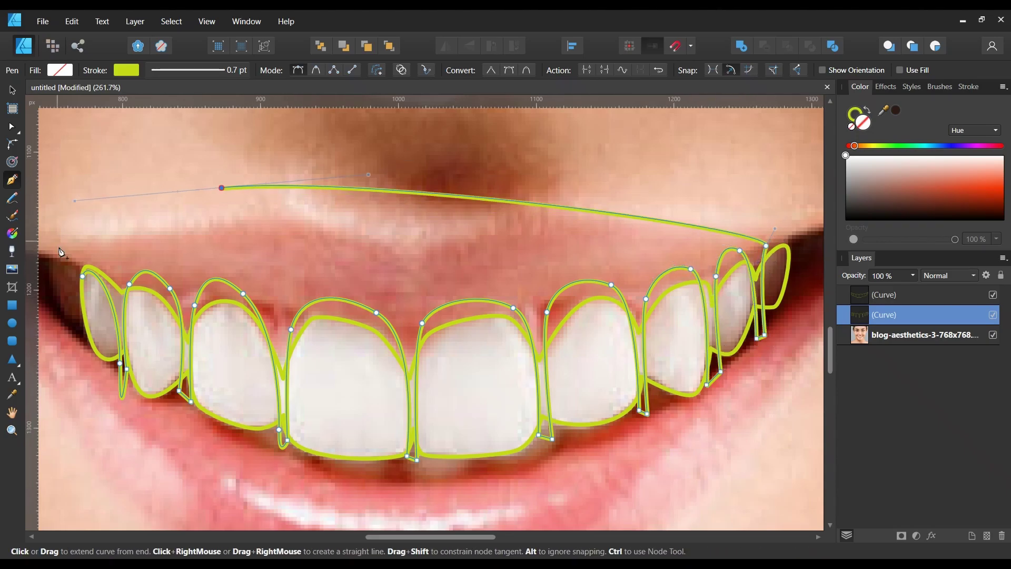
click(83, 275)
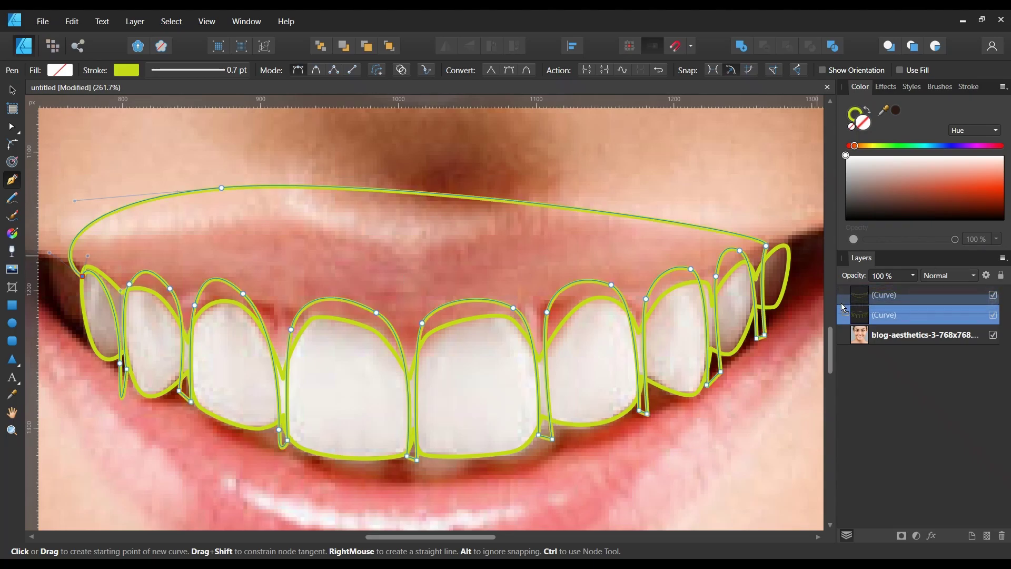
drag(843, 307, 860, 296)
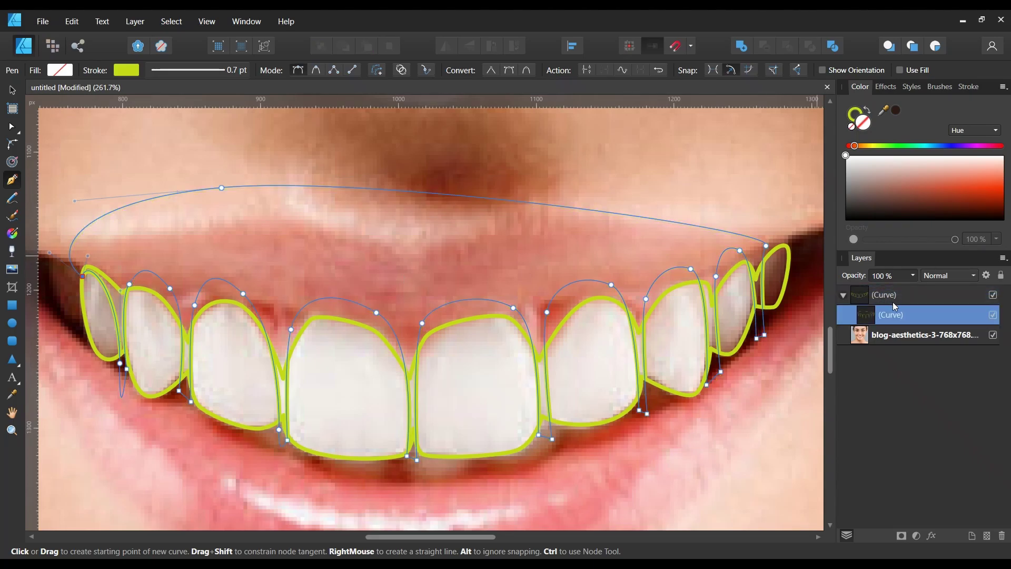
click(894, 304)
click(136, 76)
- Remove the yellow strokes from both curves, filling the teeth light grey and gap shading grey
click(221, 96)
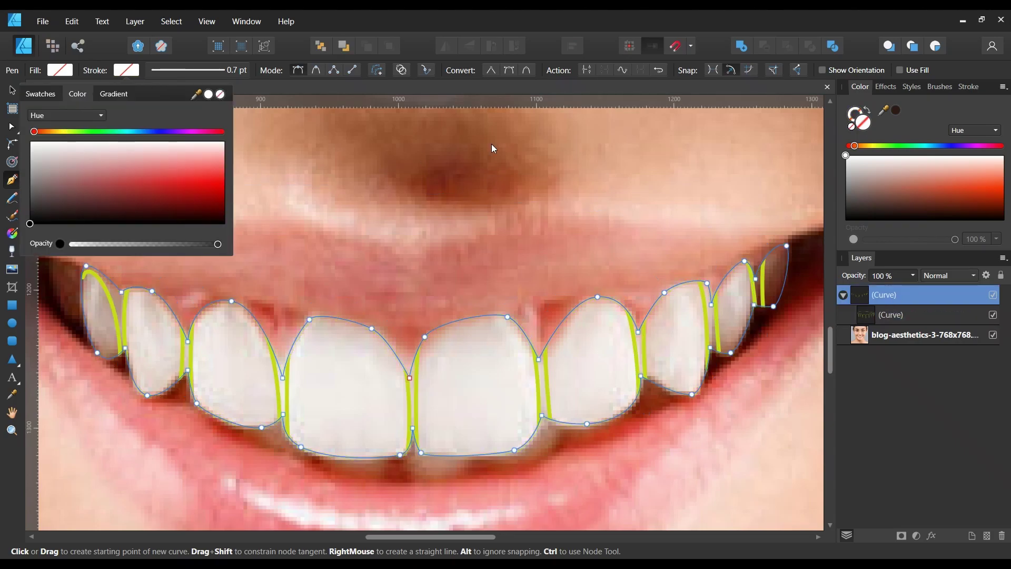
drag(851, 164, 837, 164)
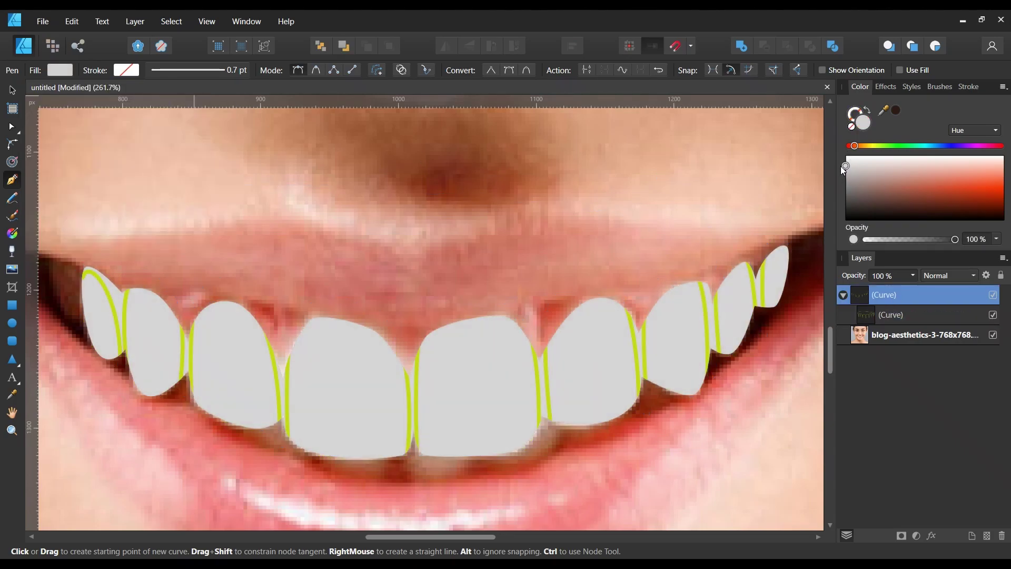
click(911, 312)
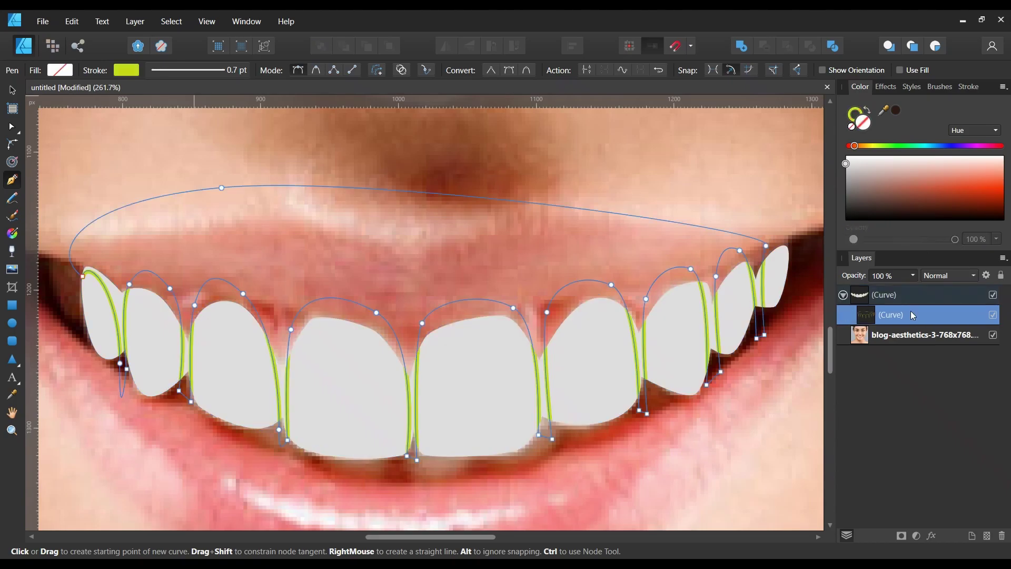
click(129, 73)
click(221, 97)
drag(943, 146, 950, 146)
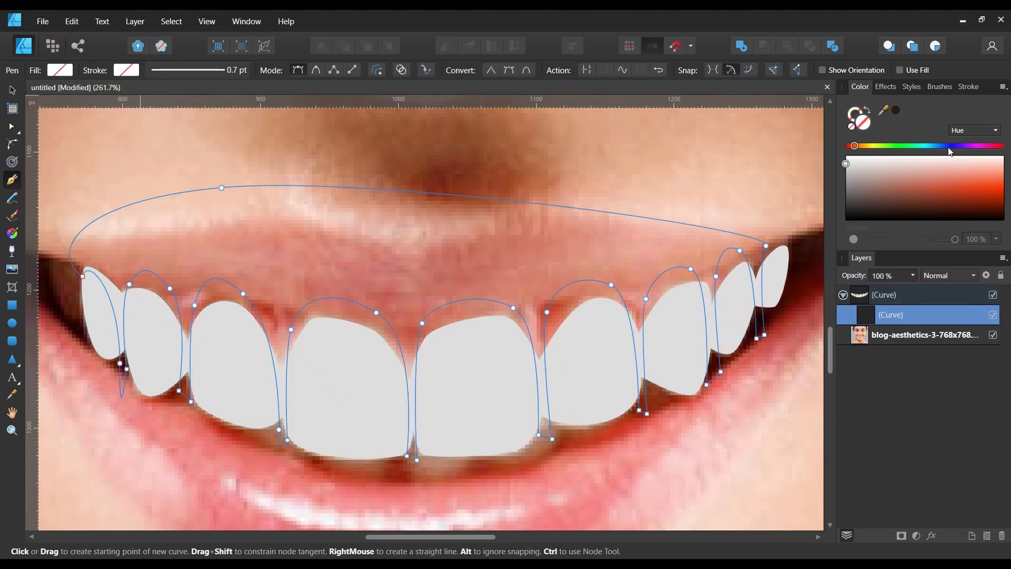
drag(865, 175, 852, 175)
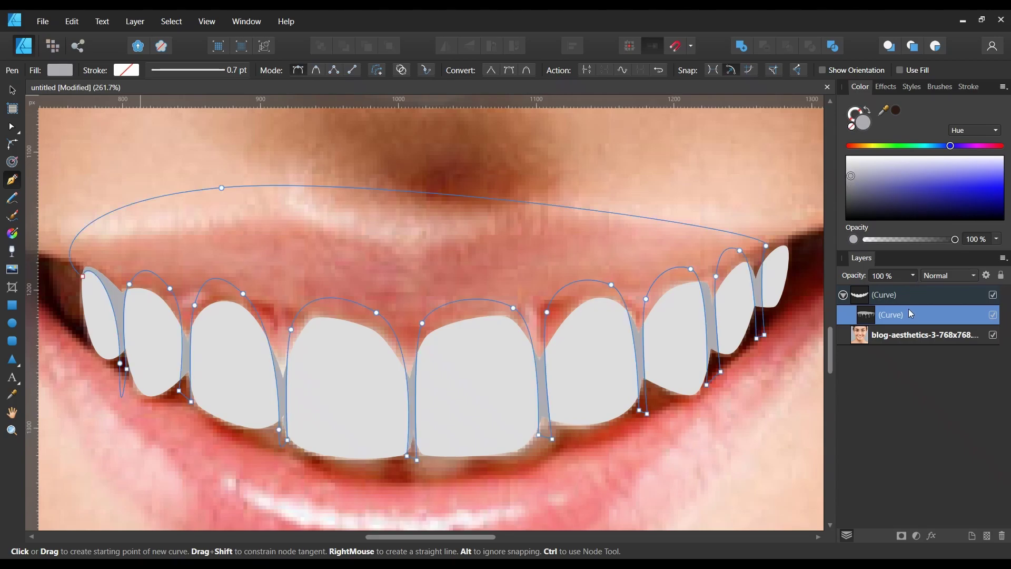
- Check the result and brighten the teeth fill to white
scroll(551, 251, down, 2)
ctrl+click(487, 391)
scroll(487, 391, down, 2)
scroll(421, 394, down, 1)
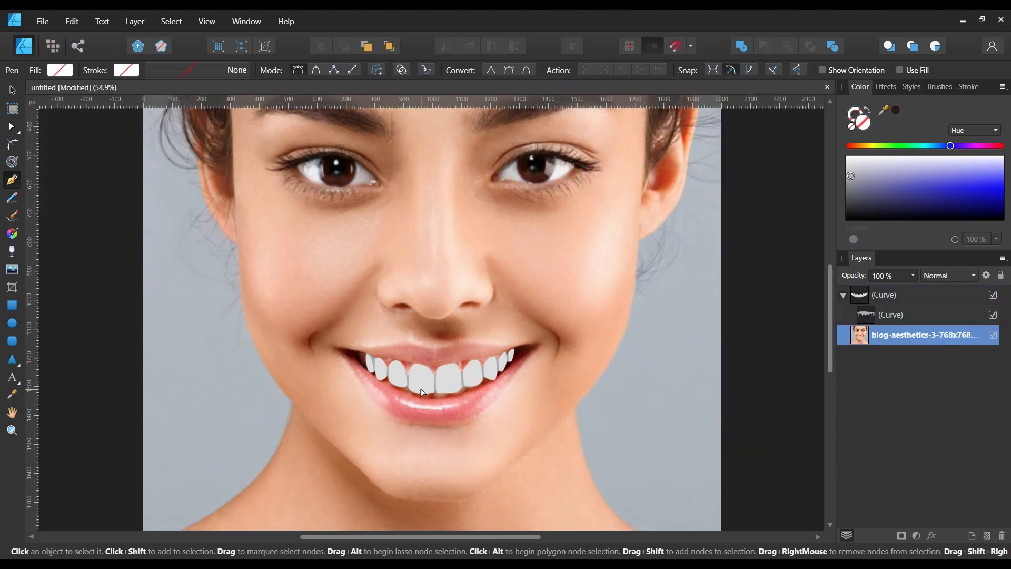
scroll(420, 388, down, 1)
scroll(585, 300, up, 4)
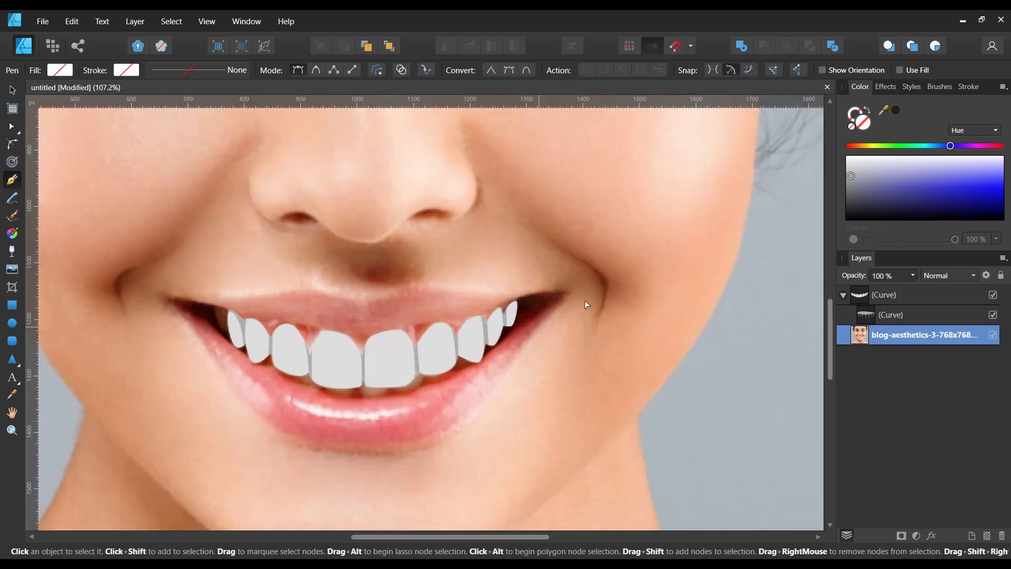
click(896, 295)
drag(846, 165, 844, 161)
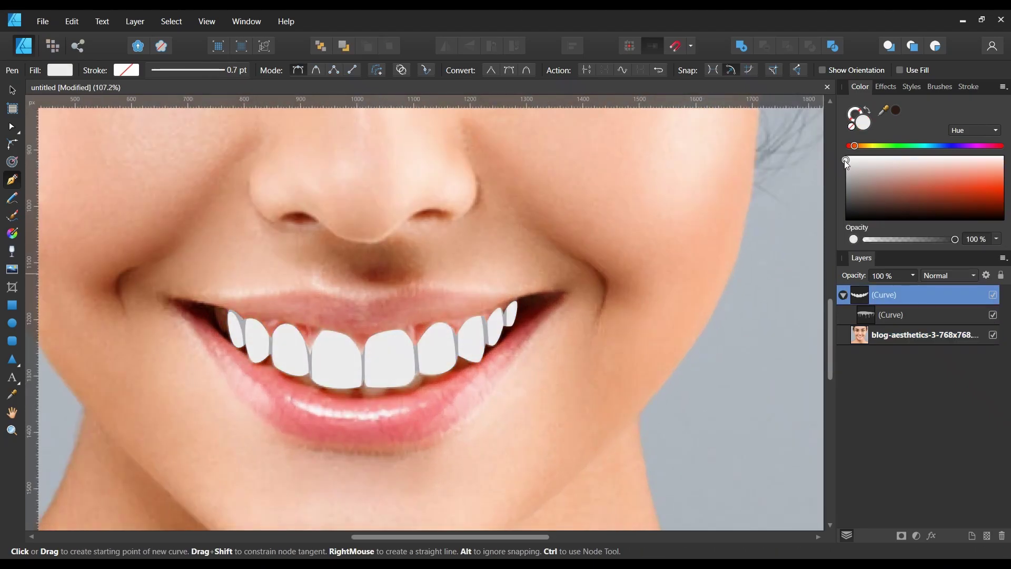
click(918, 315)
- Begin a highlight shape on the left front tooth
scroll(390, 368, up, 4)
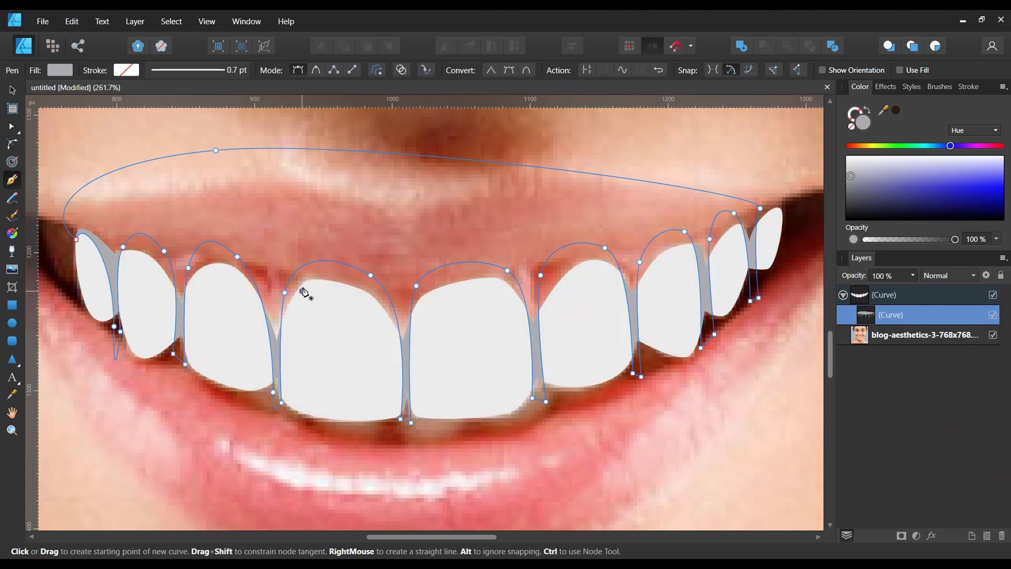
drag(303, 291, 307, 283)
drag(311, 322, 305, 322)
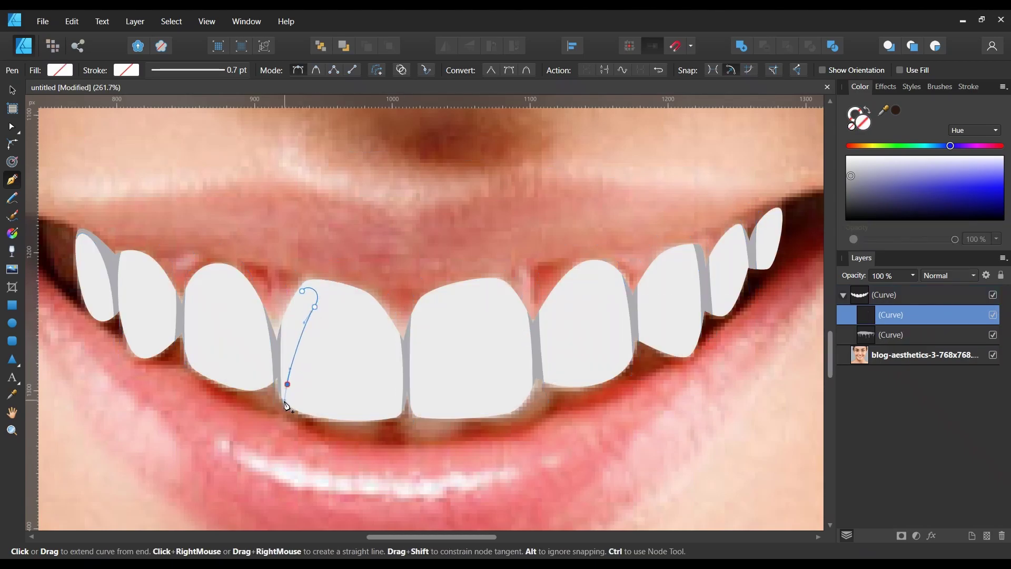
- Close the left front tooth highlight filled white and draw a highlight on the right front tooth
click(302, 291)
drag(975, 185, 819, 151)
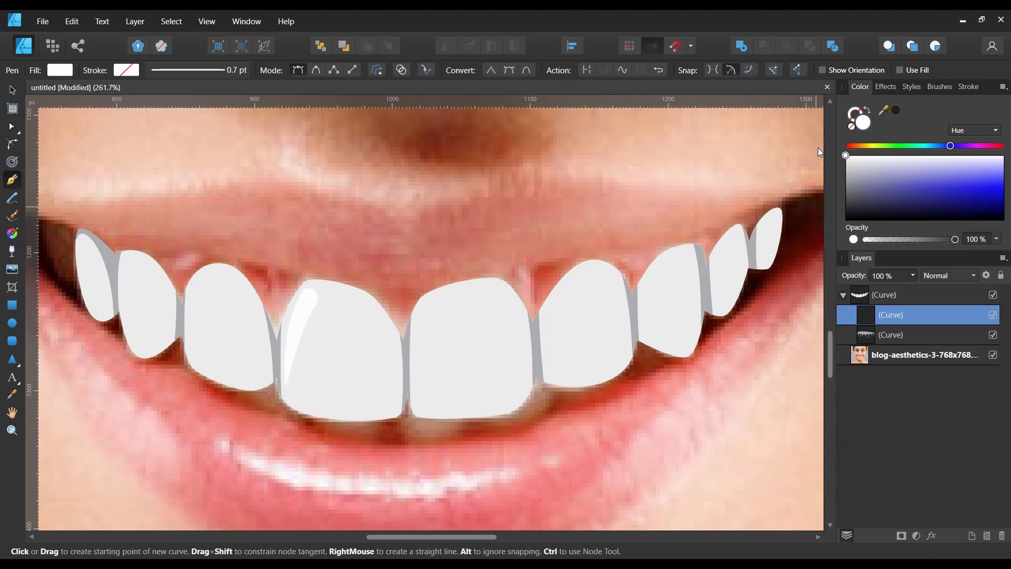
click(420, 310)
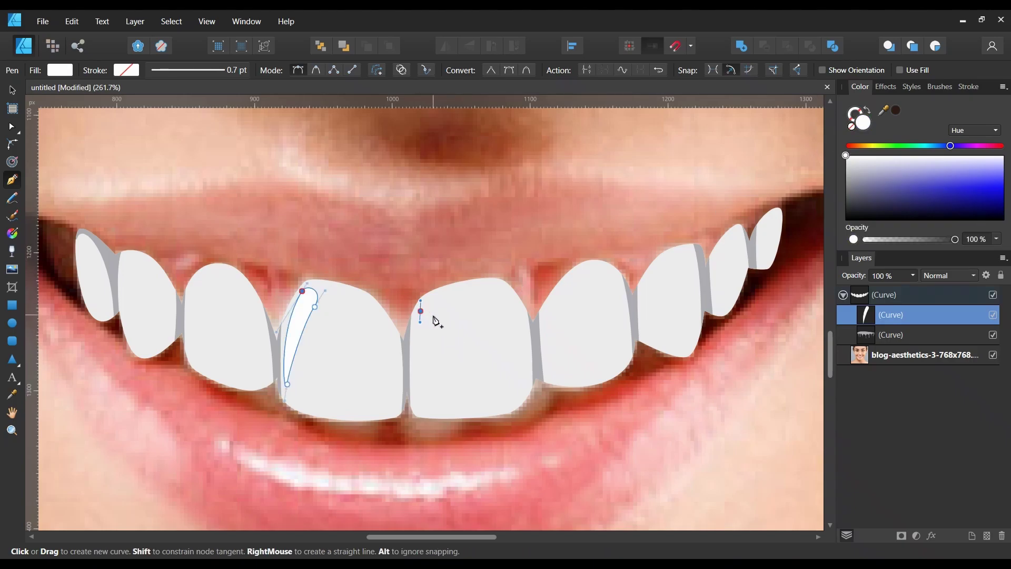
drag(437, 322, 432, 345)
drag(424, 405, 416, 390)
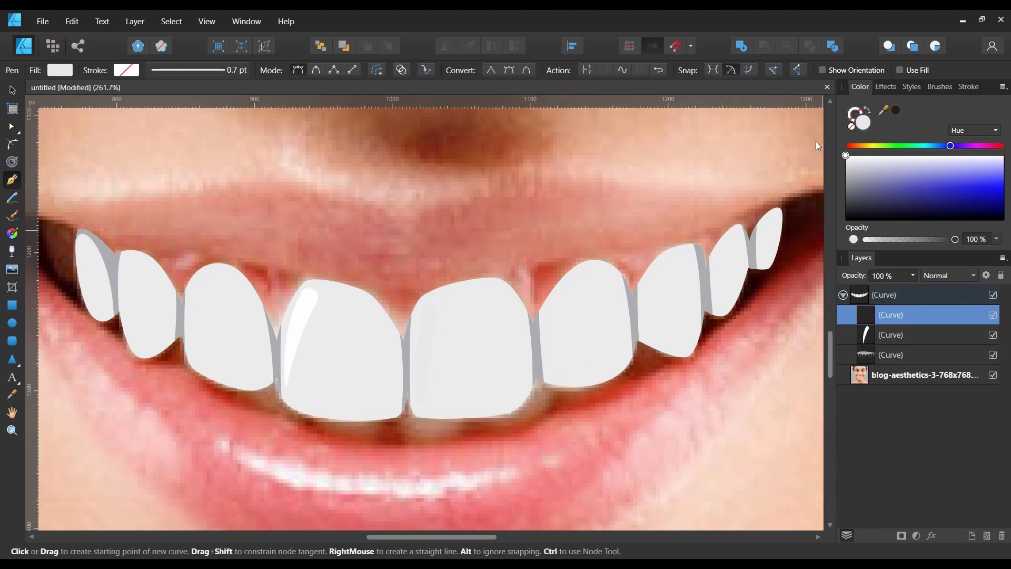
click(420, 311)
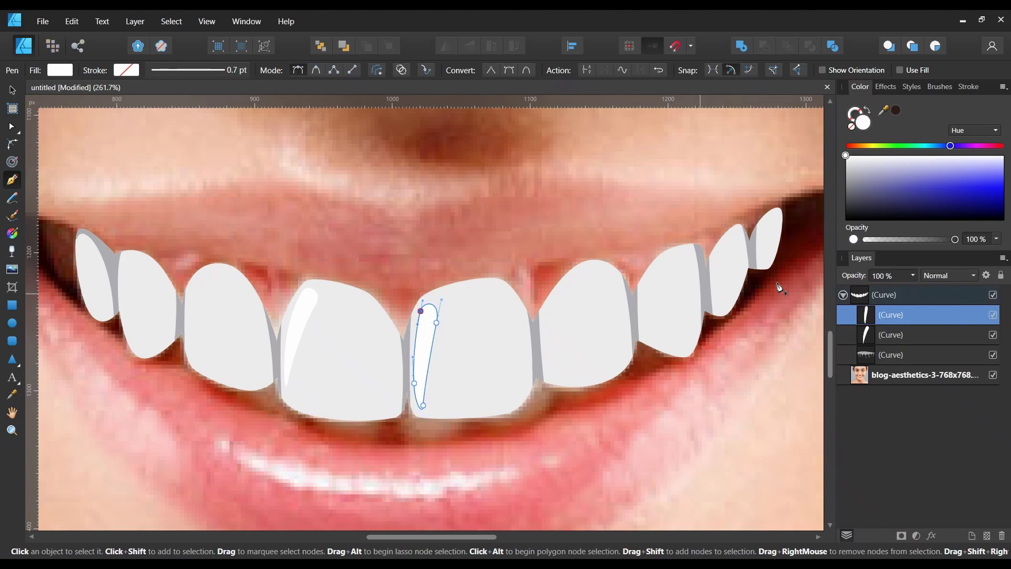
click(908, 335)
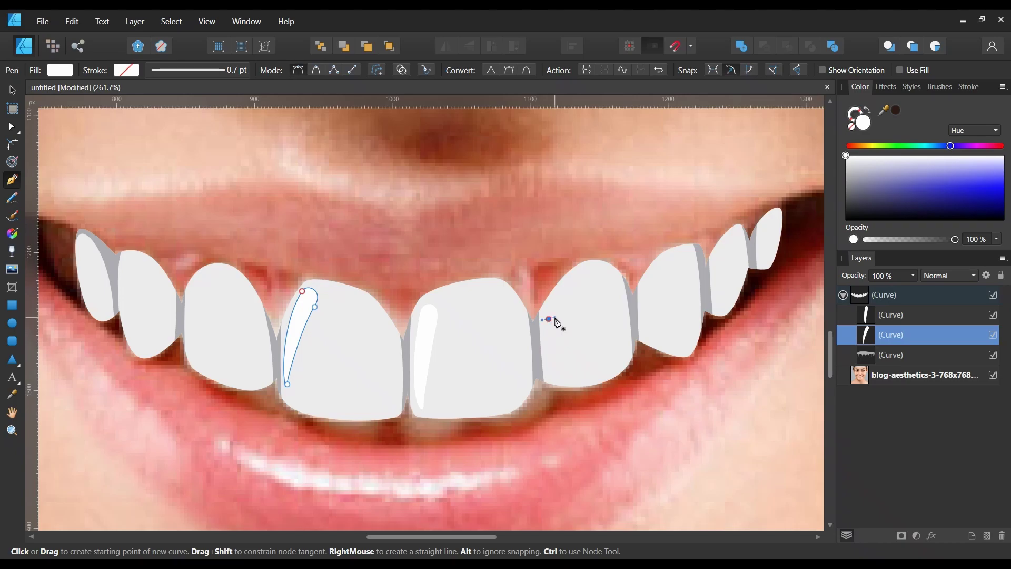
- Add white highlights on the tooth right of centre and the tooth left of centre
drag(571, 371, 589, 371)
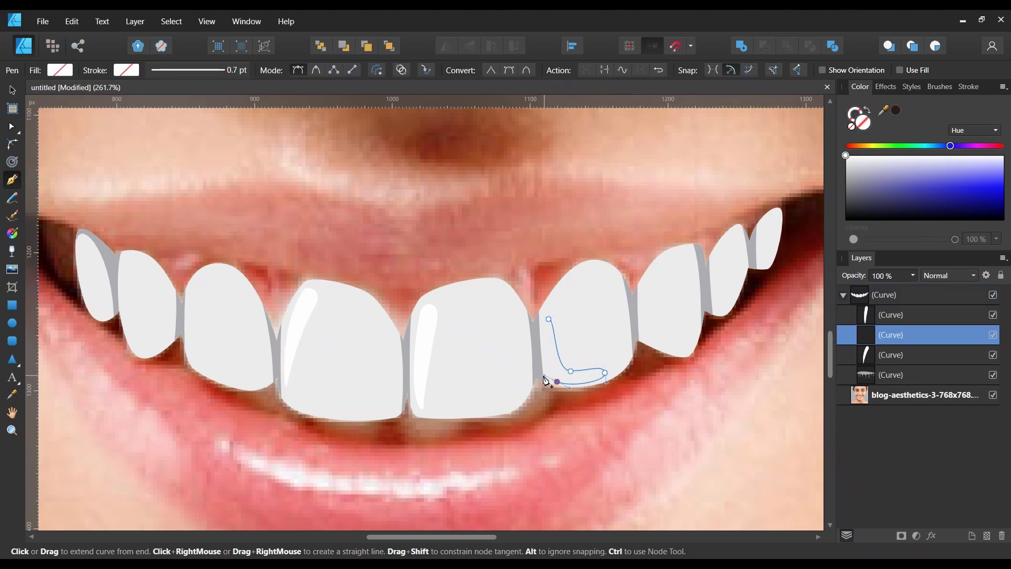
click(549, 319)
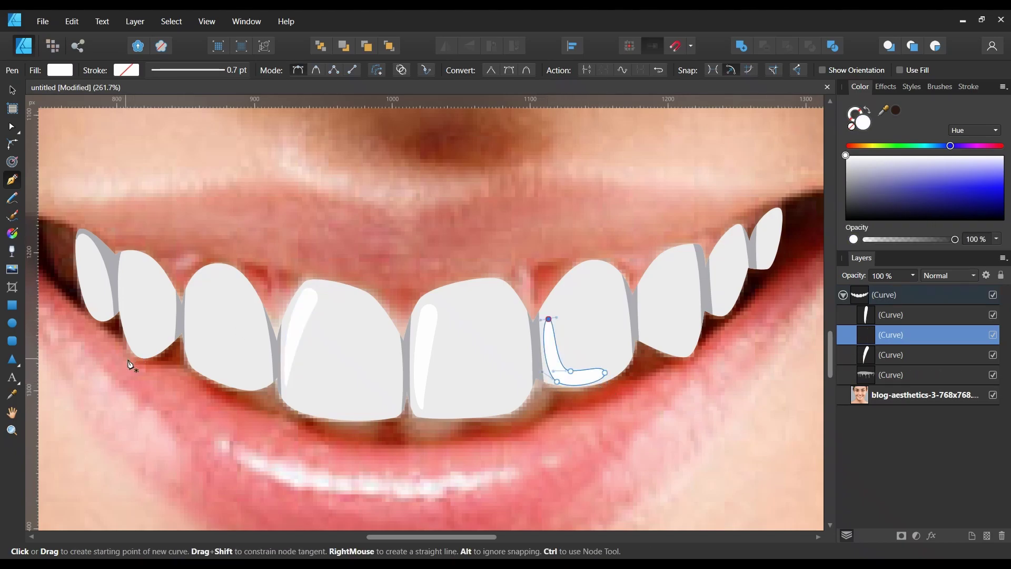
drag(189, 318, 198, 320)
drag(225, 366, 247, 370)
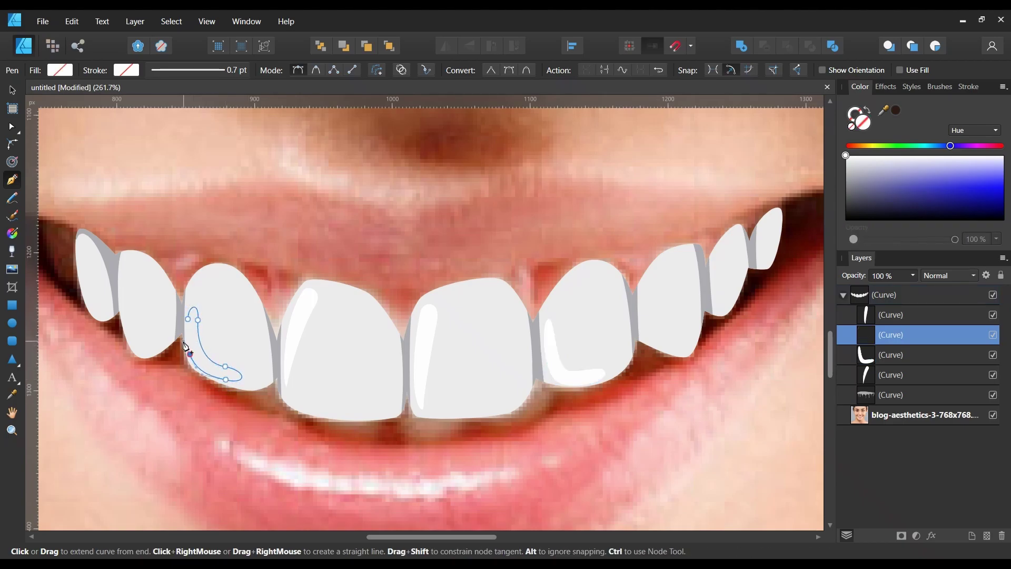
click(189, 319)
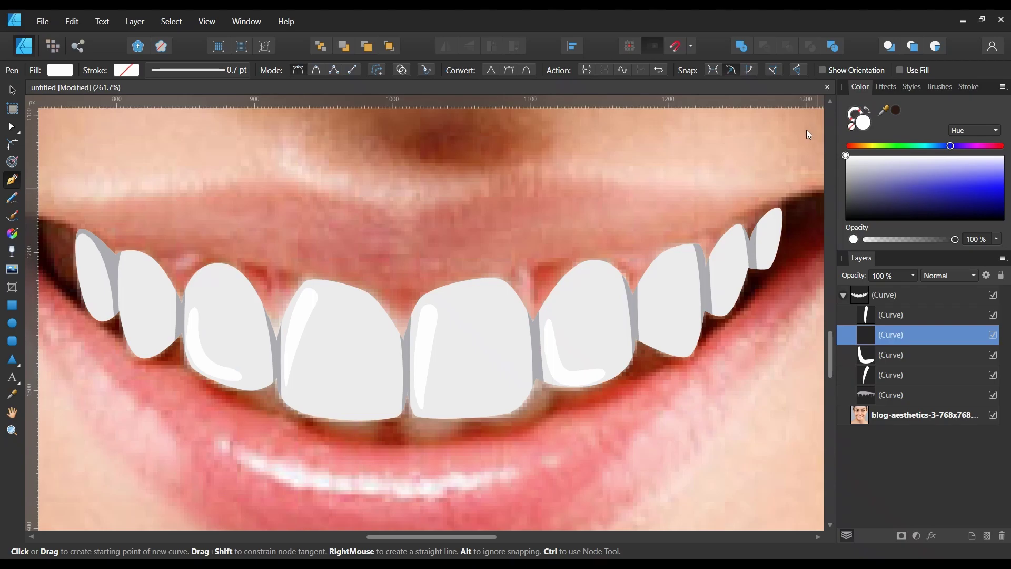
drag(210, 322, 187, 328)
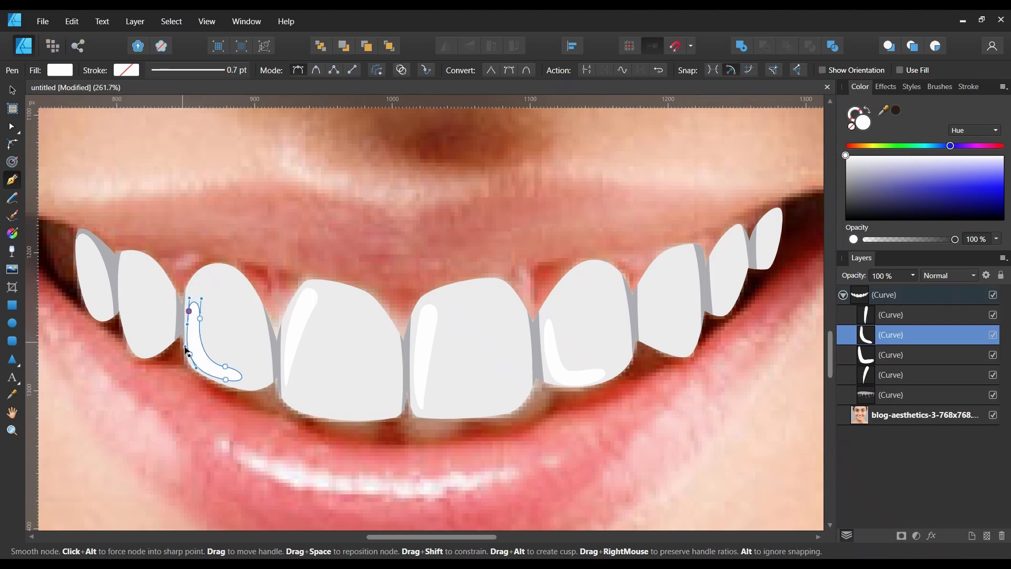
scroll(463, 395, down, 1)
click(896, 415)
- Make the teeth pure white, select the grey gap shading, and zoom in on the teeth
key(ctrl+0)
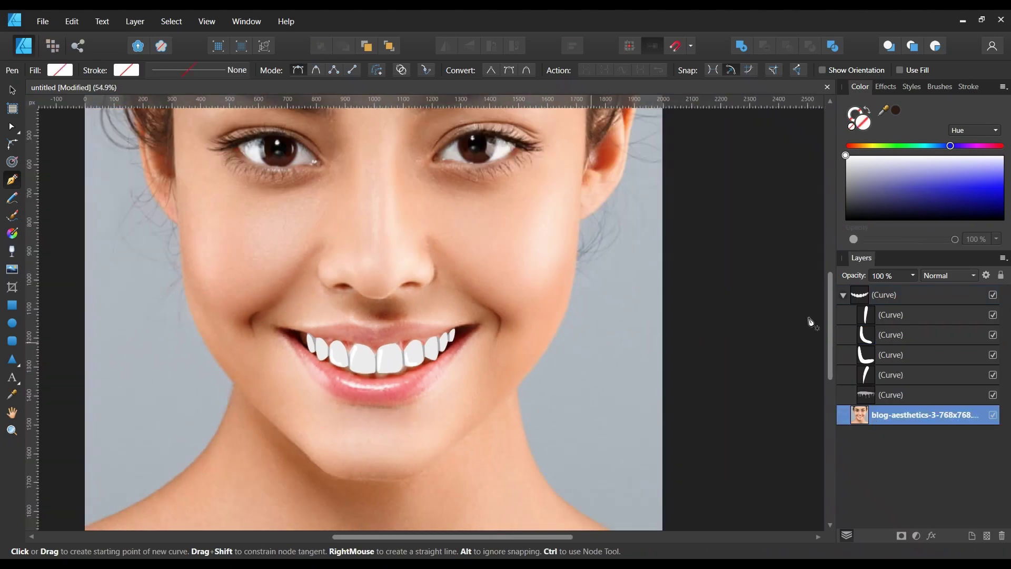
click(895, 295)
drag(849, 163, 847, 157)
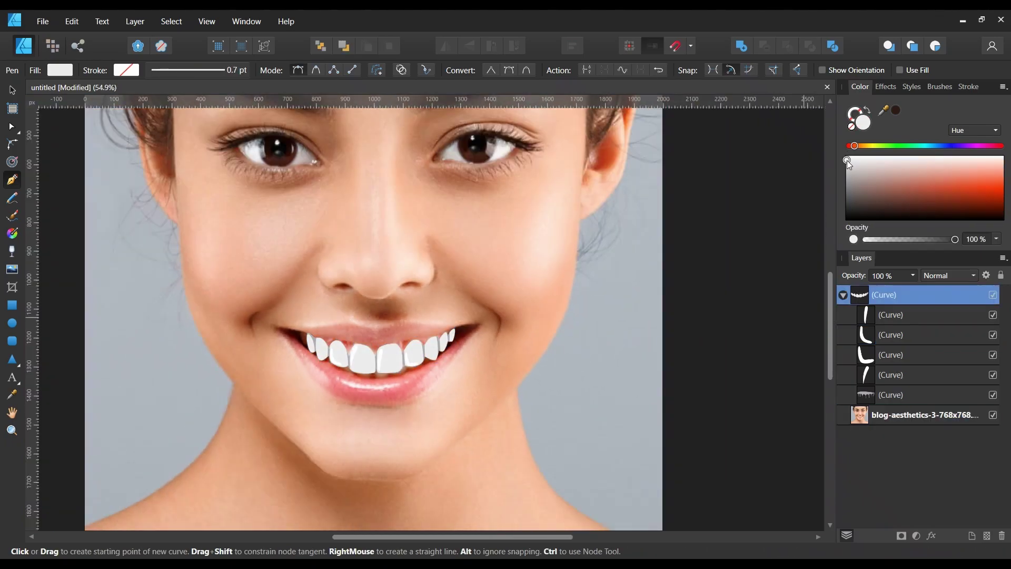
click(895, 314)
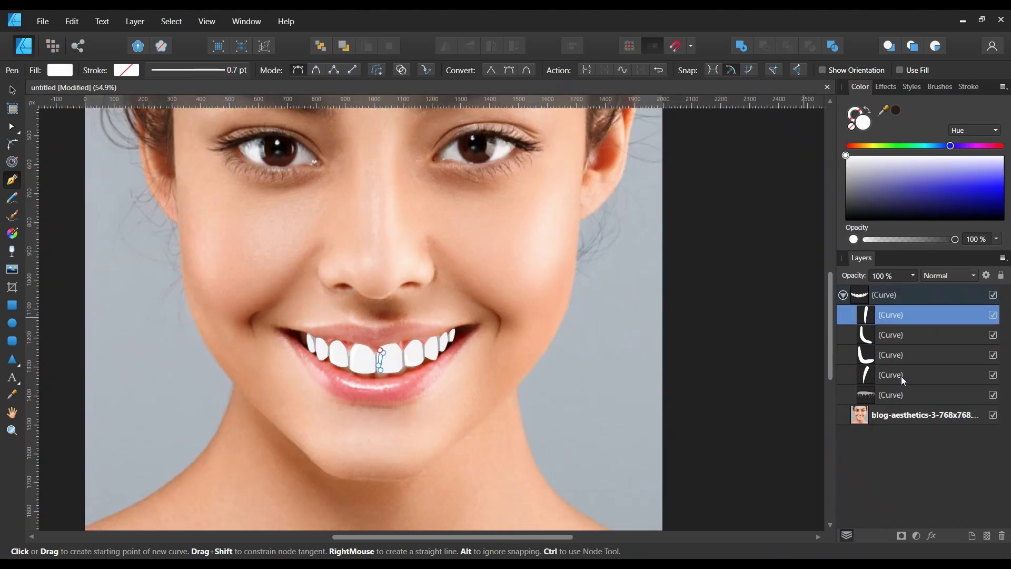
click(895, 394)
key(ctrl+alt+0)
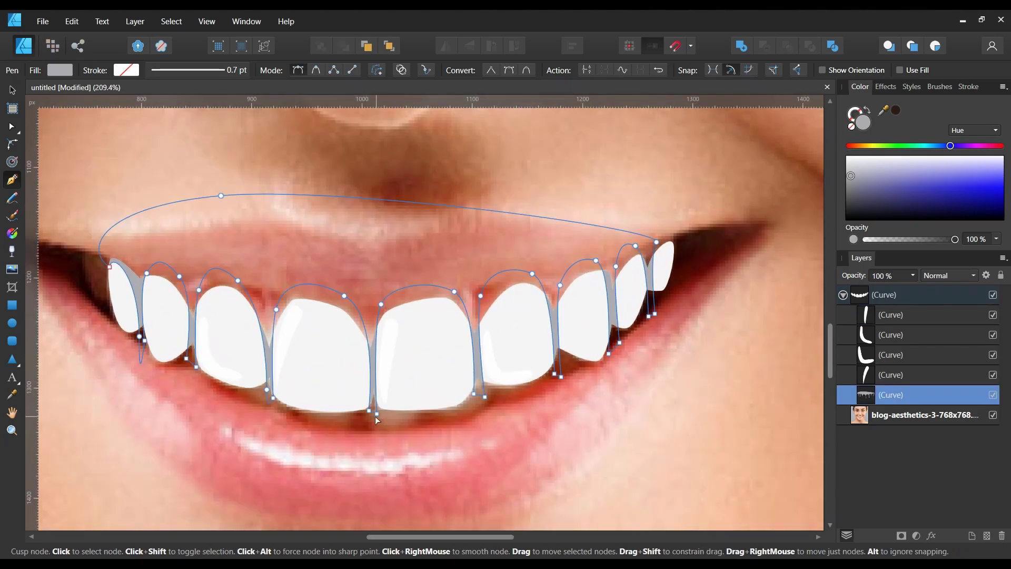
scroll(375, 417, up, 2)
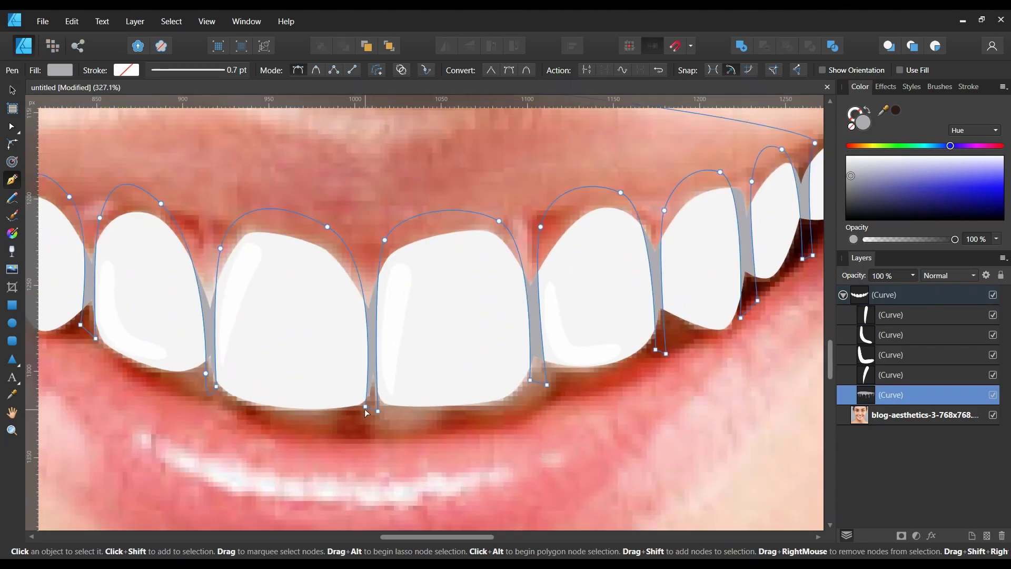
- Drag the teeth curve's bottom nodes to fit the photo, then deselect and select the photo layer
click(534, 381)
drag(547, 385, 542, 382)
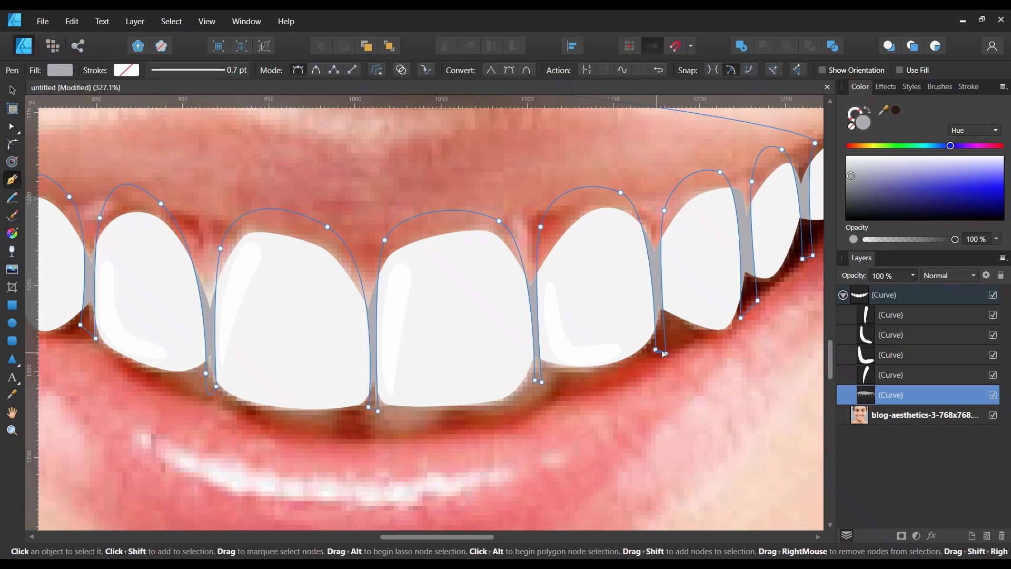
click(659, 350)
drag(742, 318, 753, 305)
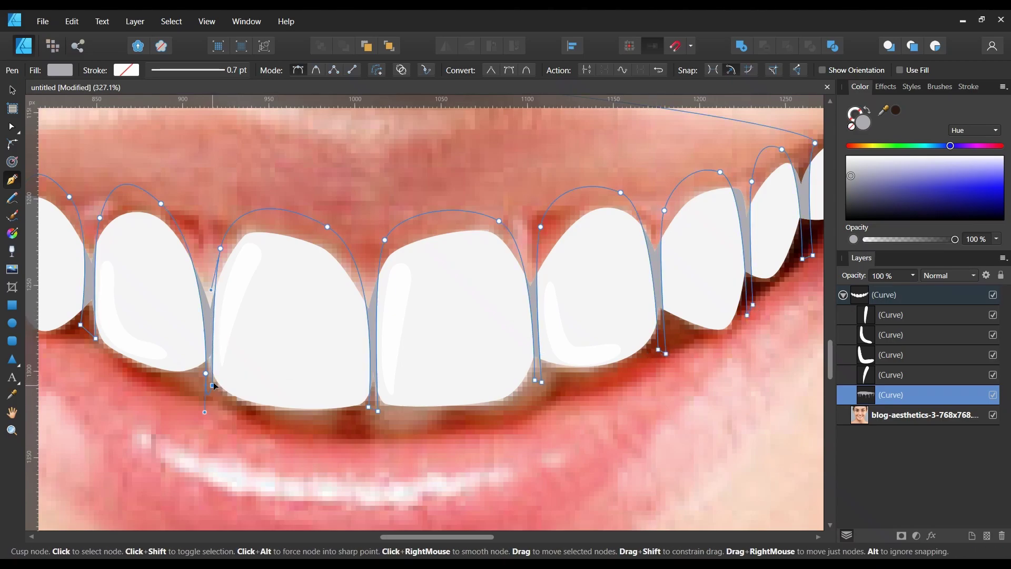
drag(206, 374, 207, 379)
key(Escape)
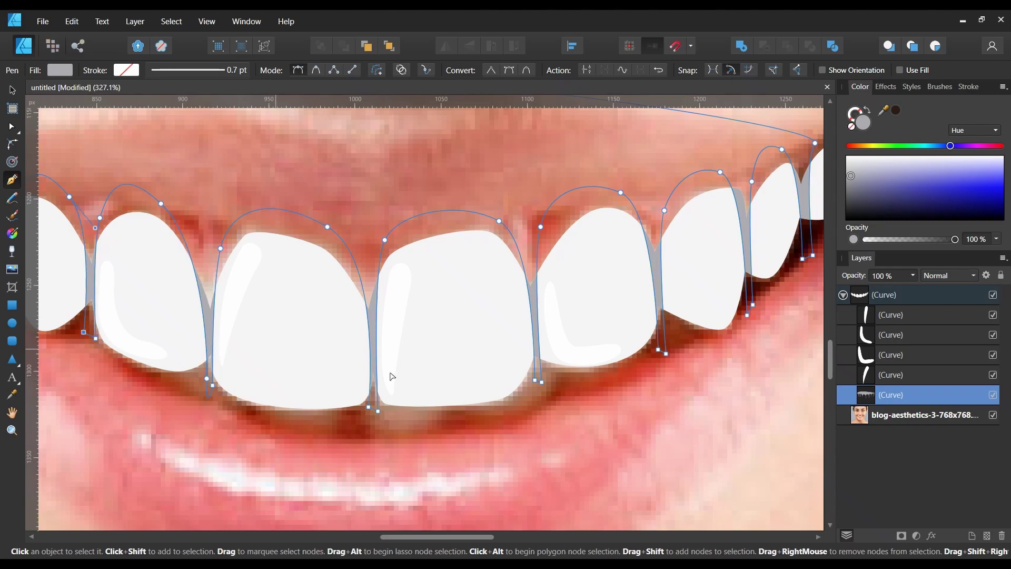
key(ctrl+minus)
click(852, 175)
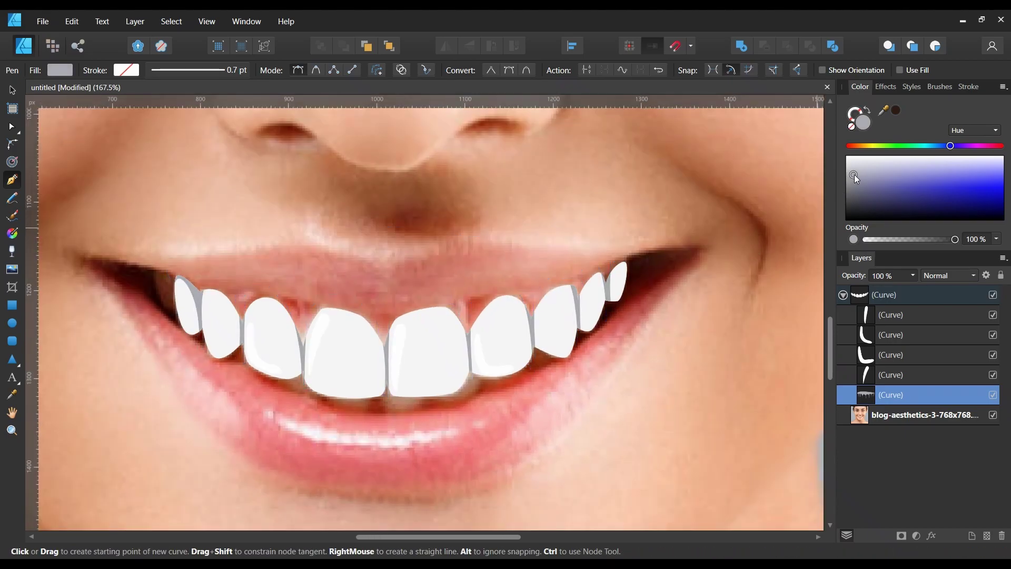
click(903, 414)
- Trace a closed gum outline from the rightmost tooth across the upper teeth and back
click(843, 295)
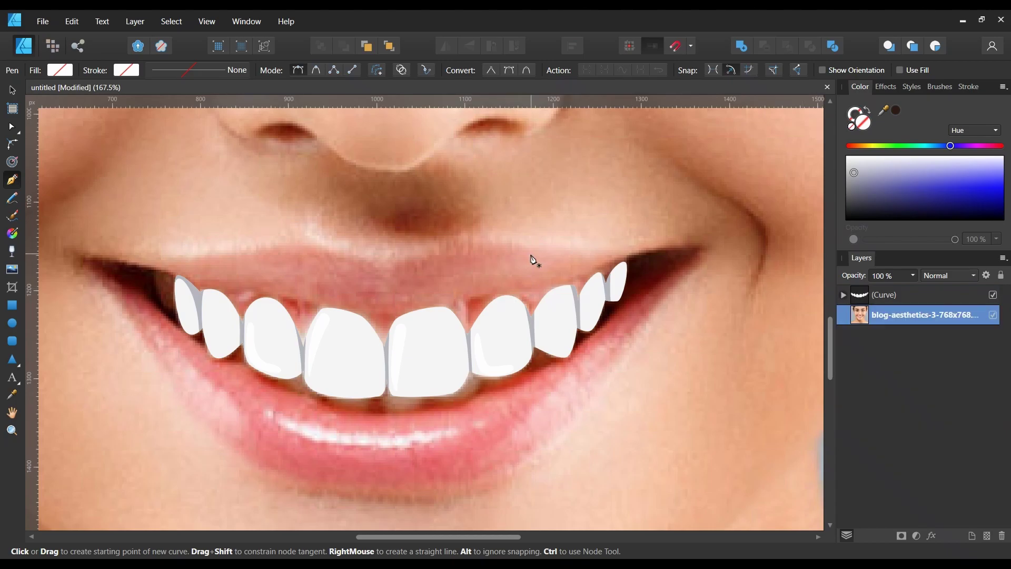
scroll(635, 271, up, 5)
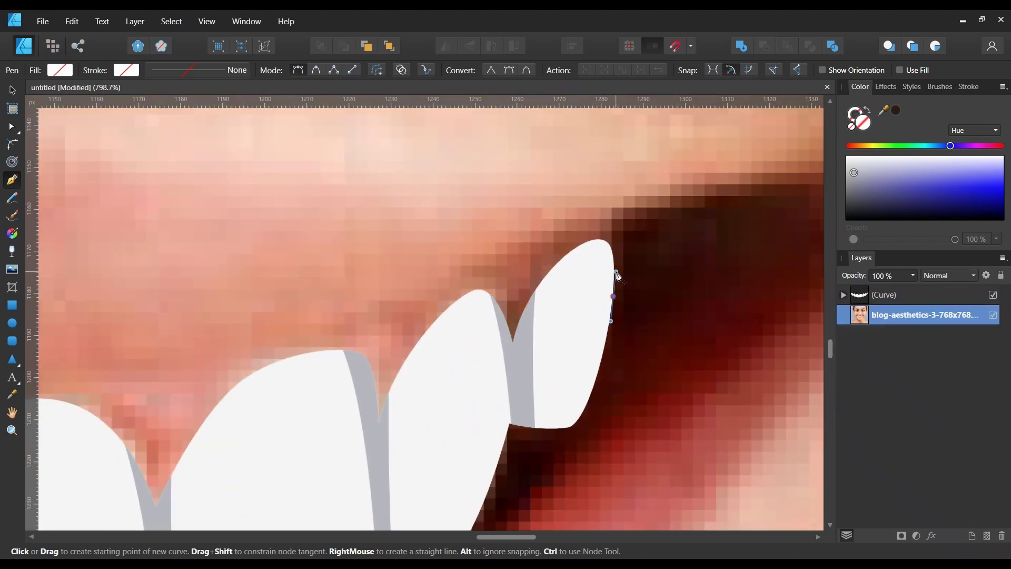
drag(605, 215, 616, 290)
scroll(616, 293, down, 5)
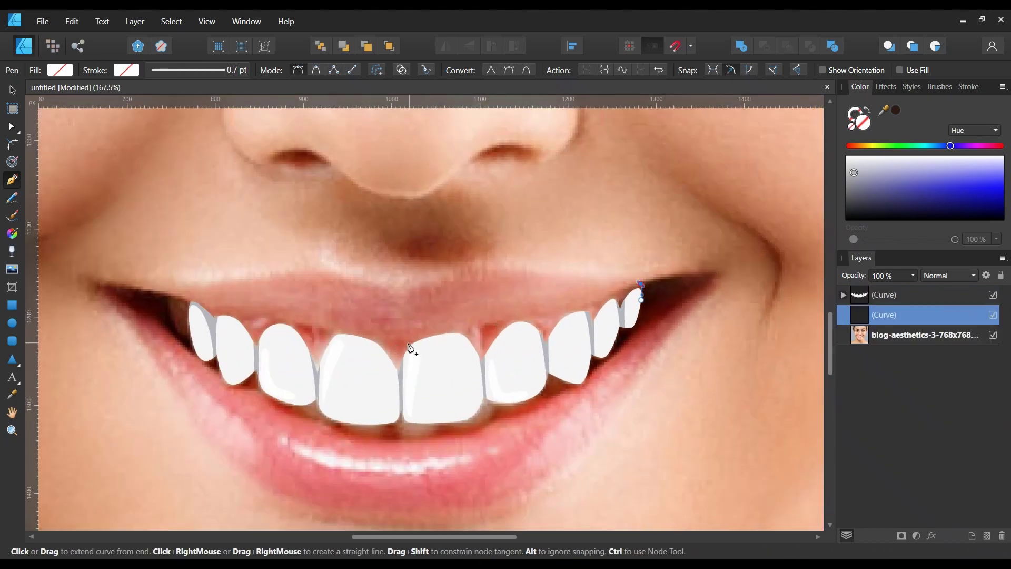
drag(395, 338, 327, 344)
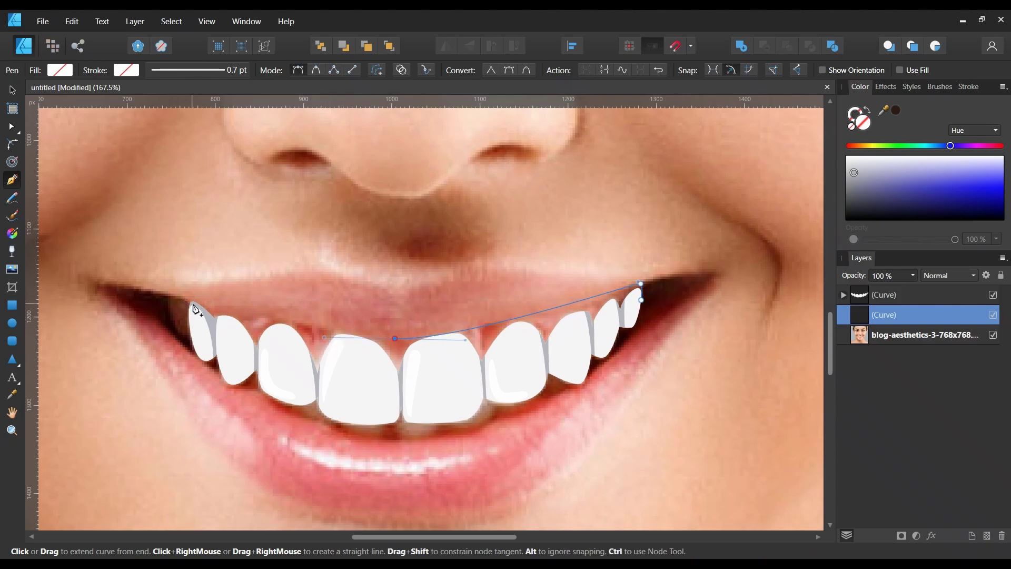
scroll(186, 305, up, 2)
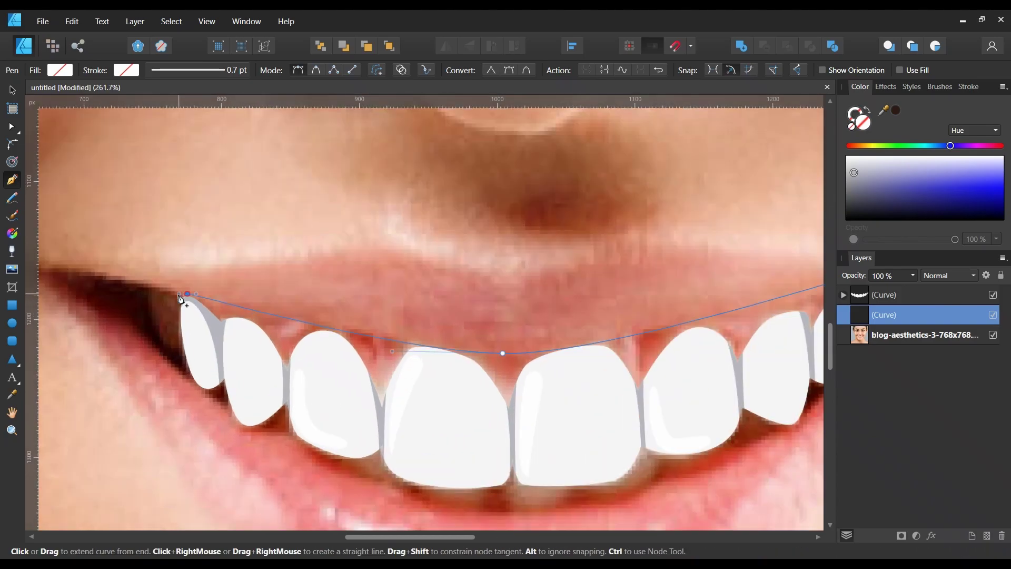
drag(270, 374, 328, 402)
scroll(316, 401, down, 2)
drag(450, 424, 518, 416)
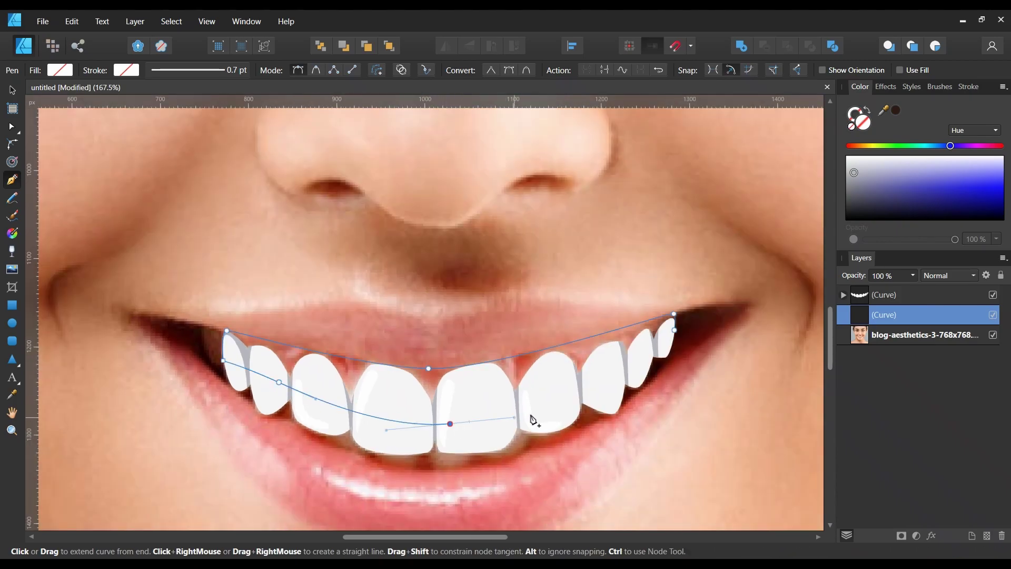
drag(590, 380, 628, 363)
click(665, 343)
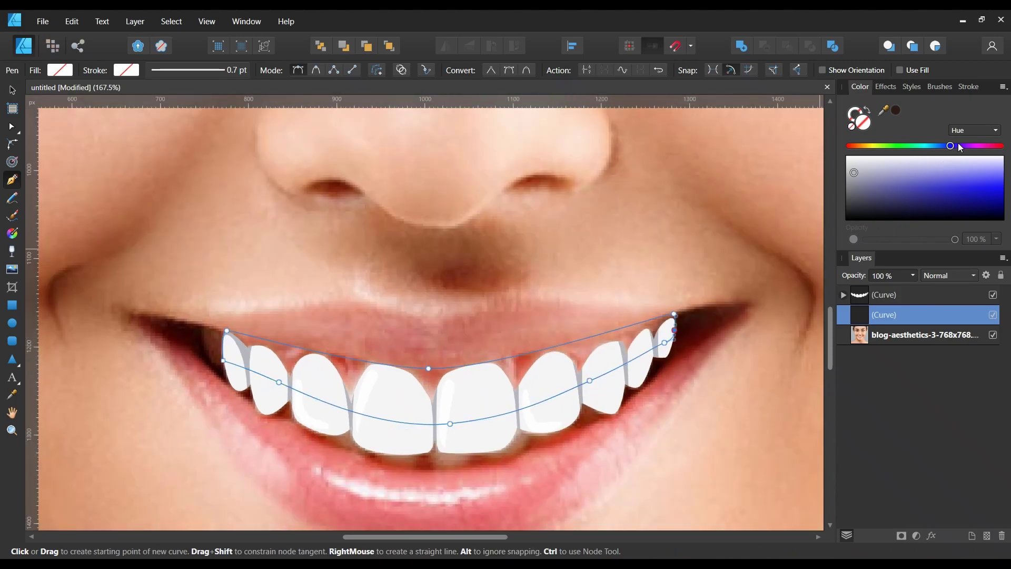
- Fill the gum shape light pink, then reselect the photo layer
drag(960, 148, 1000, 146)
mouse_move(881, 178)
mouse_down()
mouse_move(906, 163)
mouse_move(950, 175)
mouse_move(941, 181)
mouse_move(949, 172)
mouse_up()
click(916, 334)
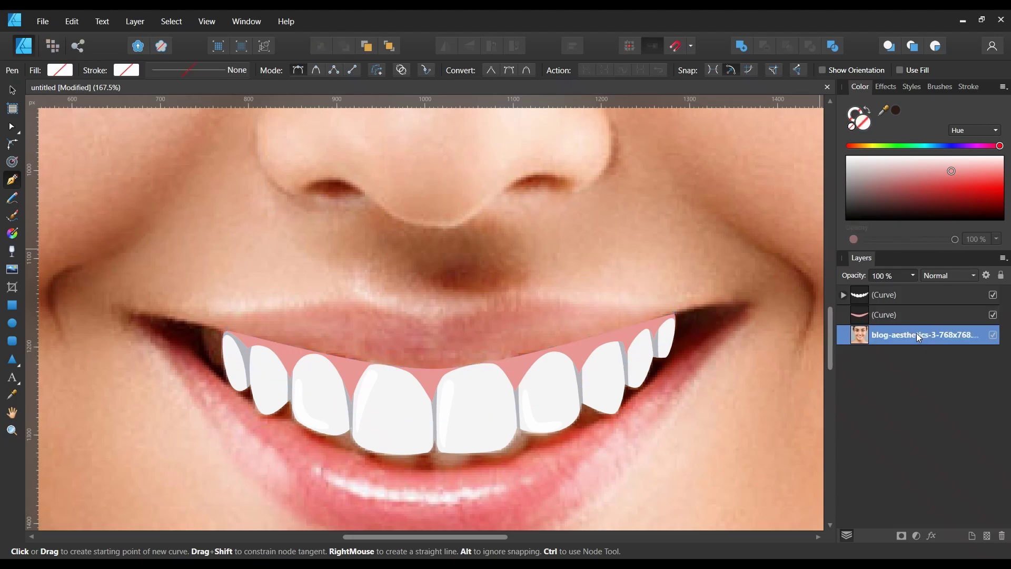
scroll(680, 322, up, 3)
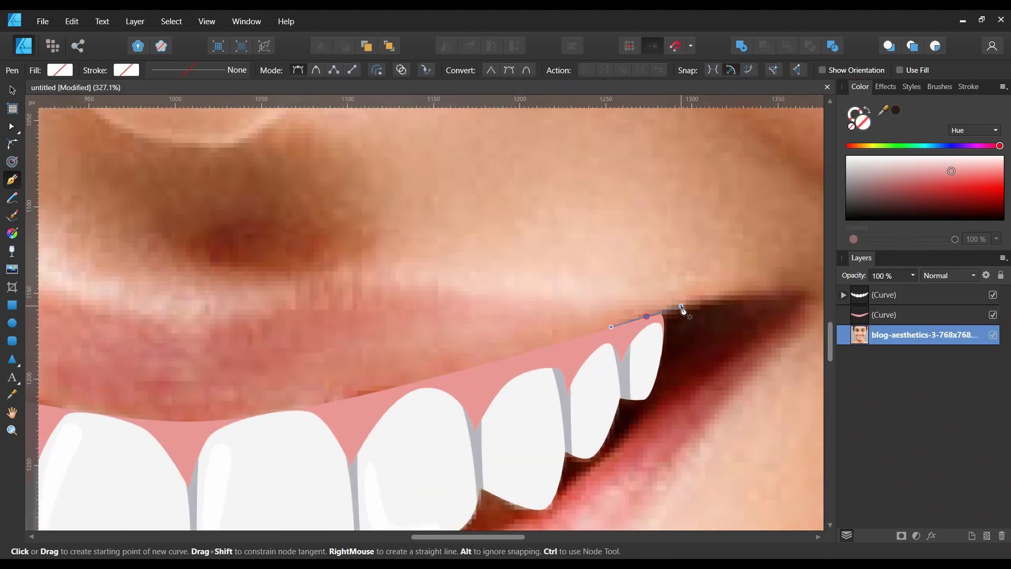
scroll(683, 310, down, 2)
- Outline the mouth opening corner to corner, following the upper lip, as a closed black shape
drag(765, 298, 765, 296)
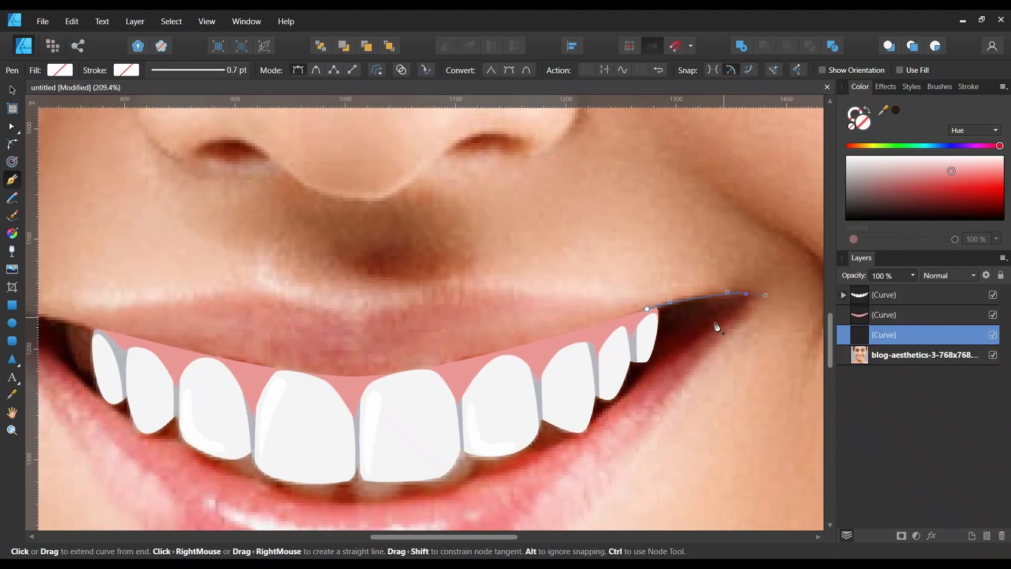
drag(379, 500, 225, 506)
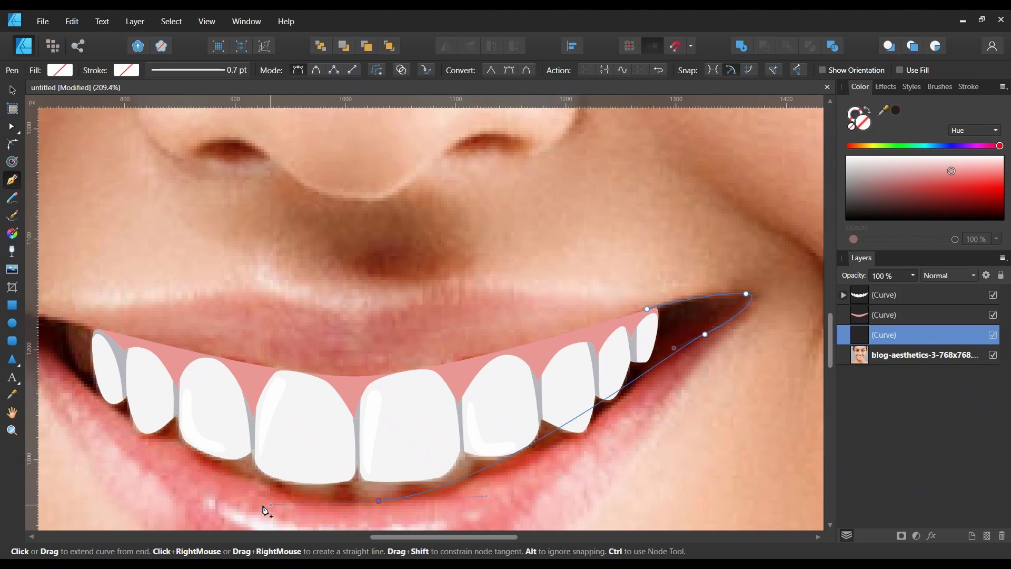
click(75, 375)
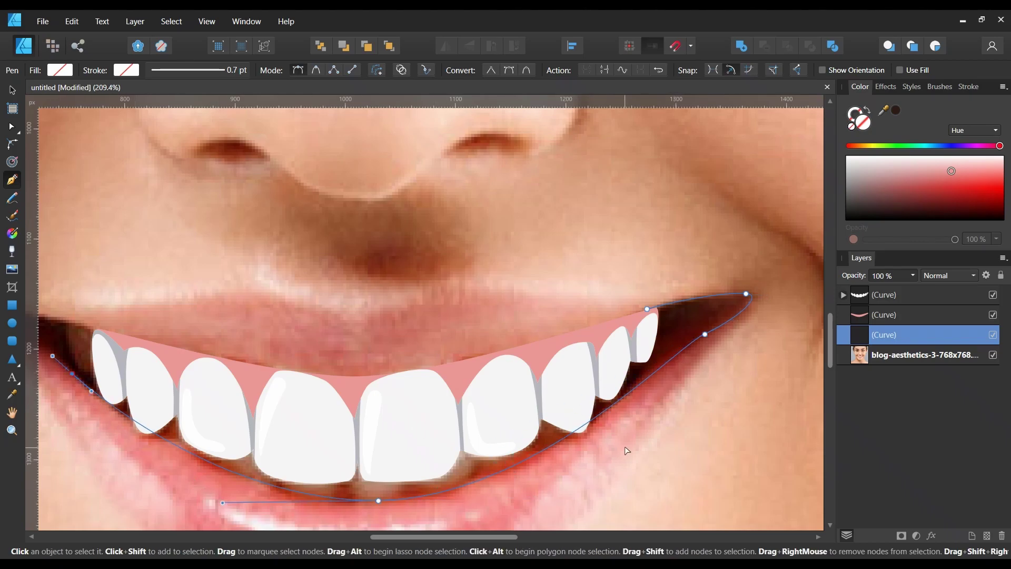
scroll(119, 363, down, 1)
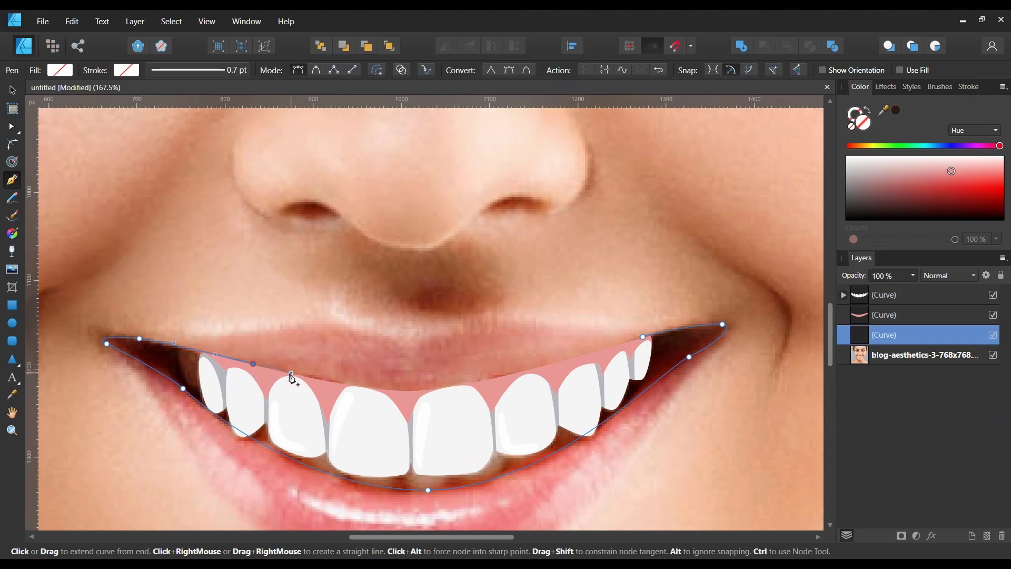
scroll(290, 375, up, 6)
drag(349, 349, 318, 343)
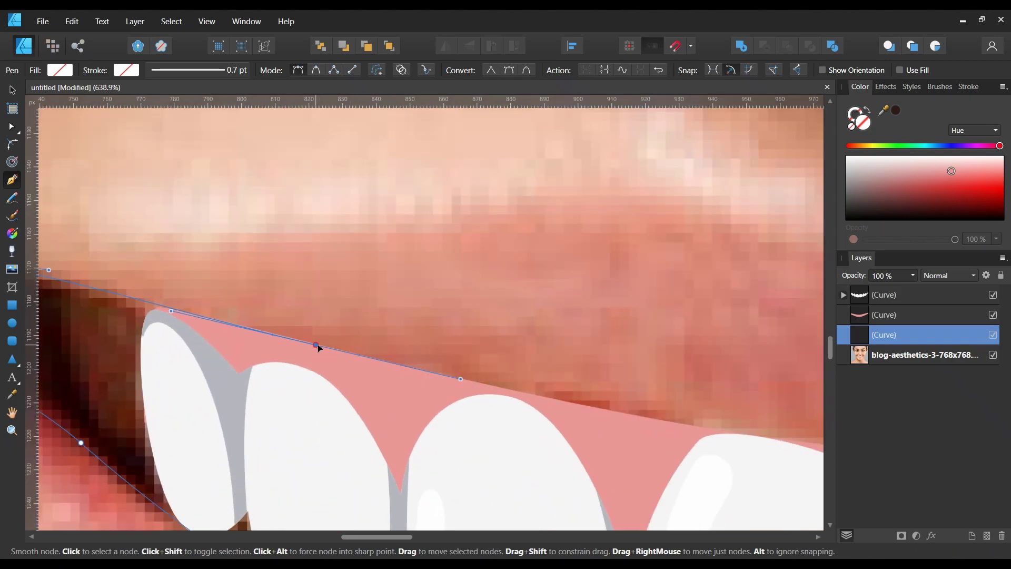
scroll(317, 343, down, 5)
click(717, 323)
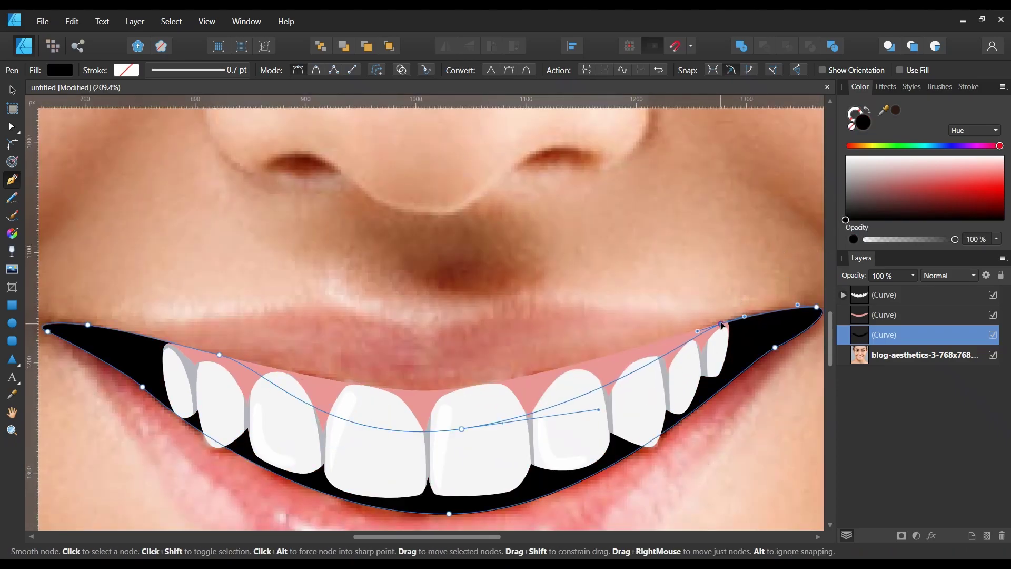
key(Escape)
scroll(478, 381, down, 3)
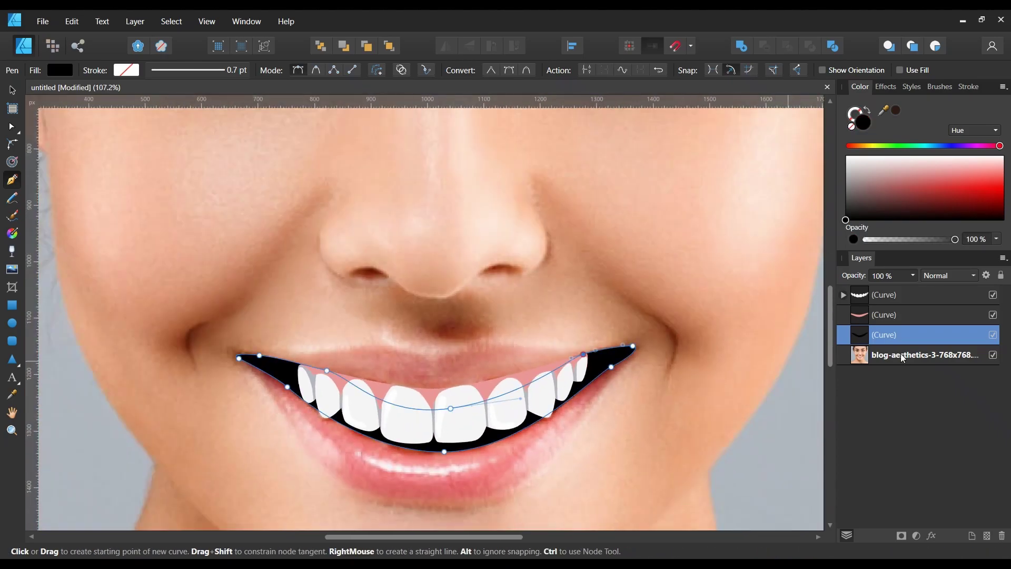
- Trace one closed outline around both the upper and lower lips
click(590, 357)
drag(484, 343, 523, 344)
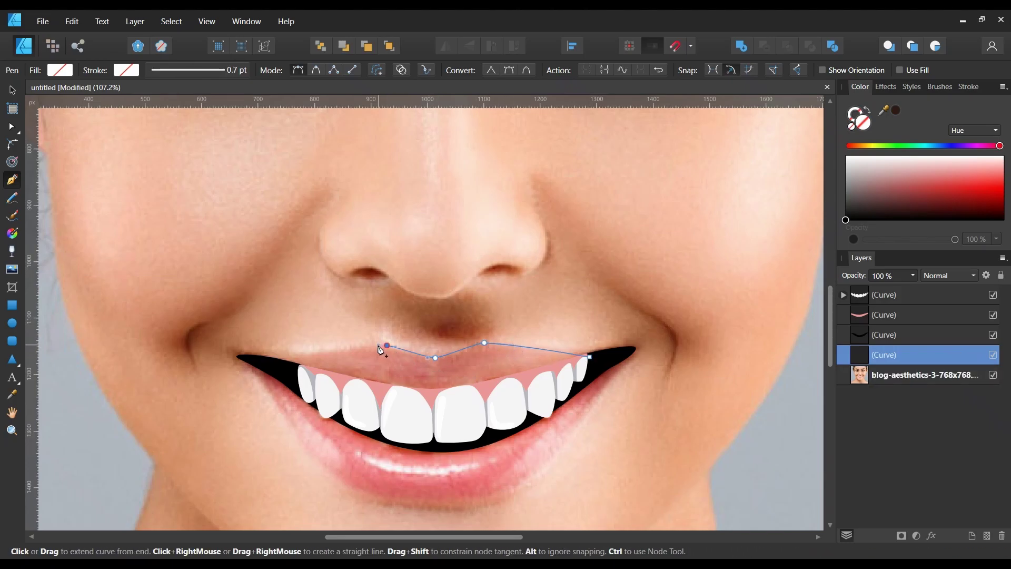
drag(268, 362, 251, 365)
ctrl+scroll(434, 518, up, 2)
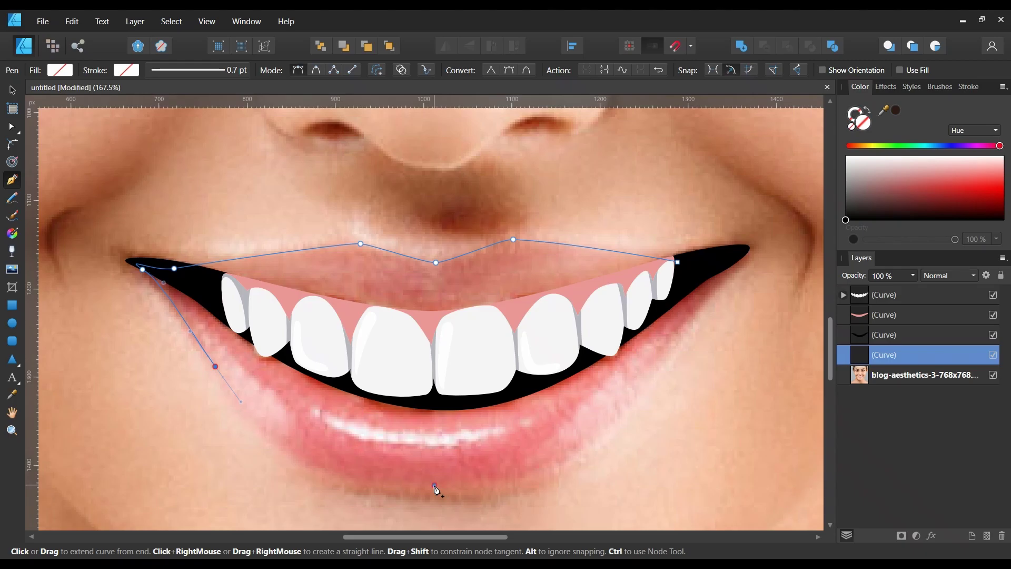
drag(435, 485, 584, 482)
click(678, 332)
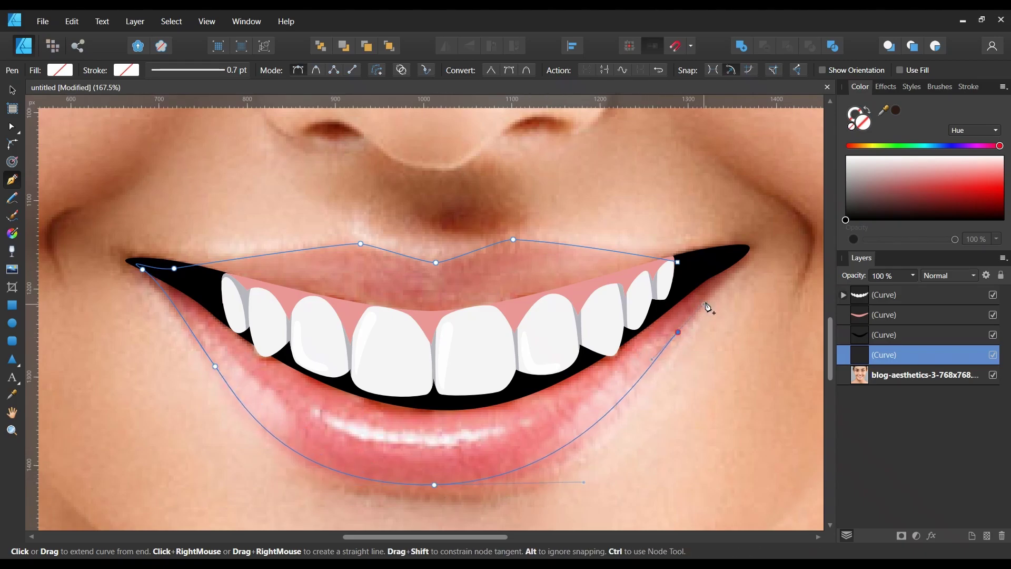
click(735, 260)
click(677, 261)
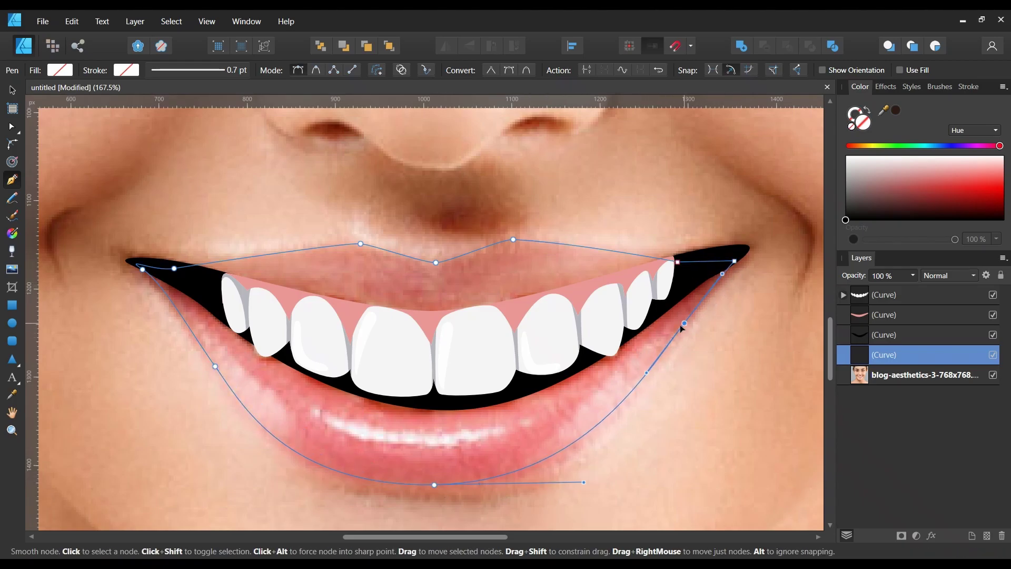
drag(434, 485, 437, 485)
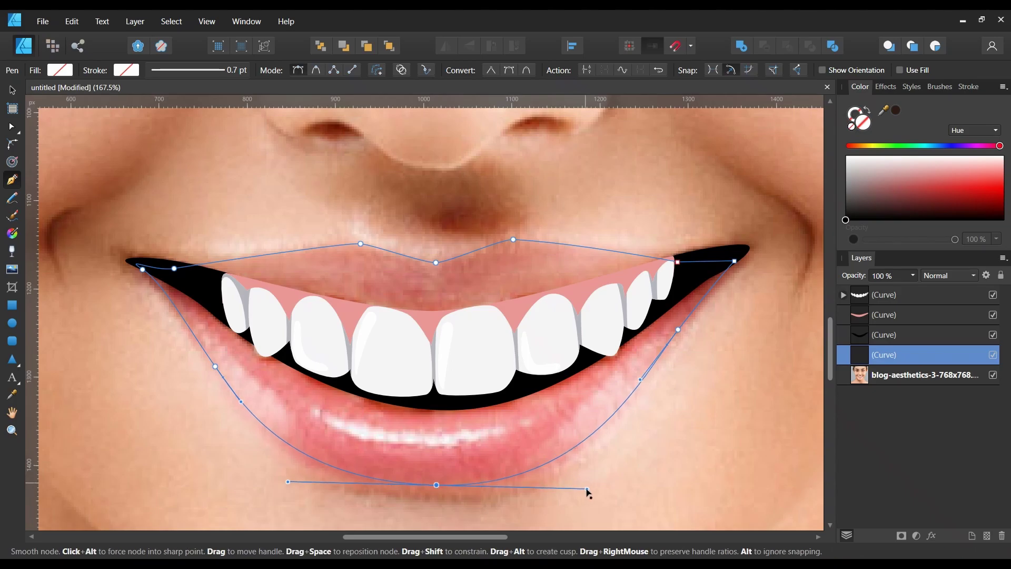
- Fill the lip shape with the photo's sampled lip colour, tuned to salmon-pink
drag(883, 111, 280, 262)
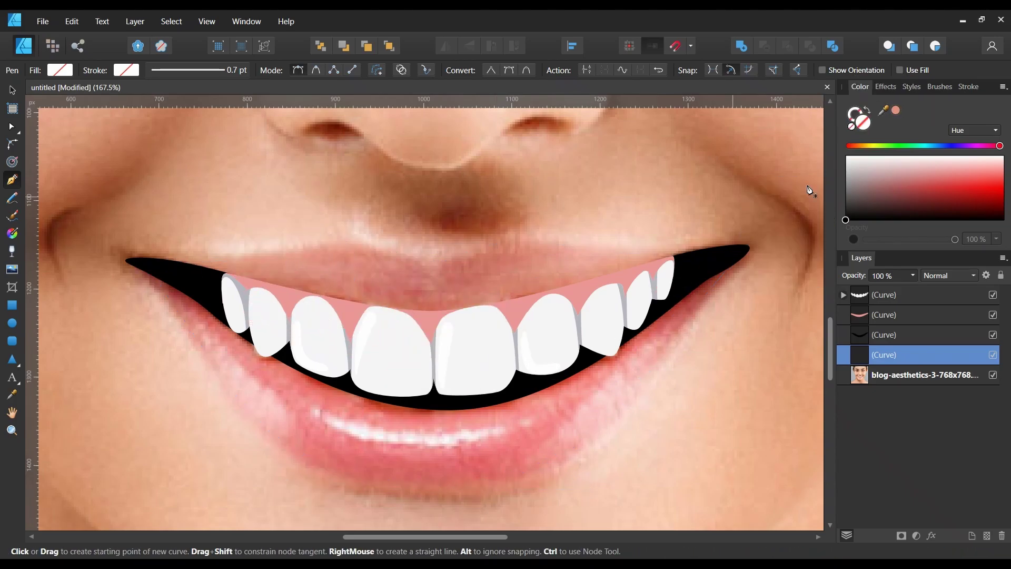
click(895, 110)
key(ctrl+minus)
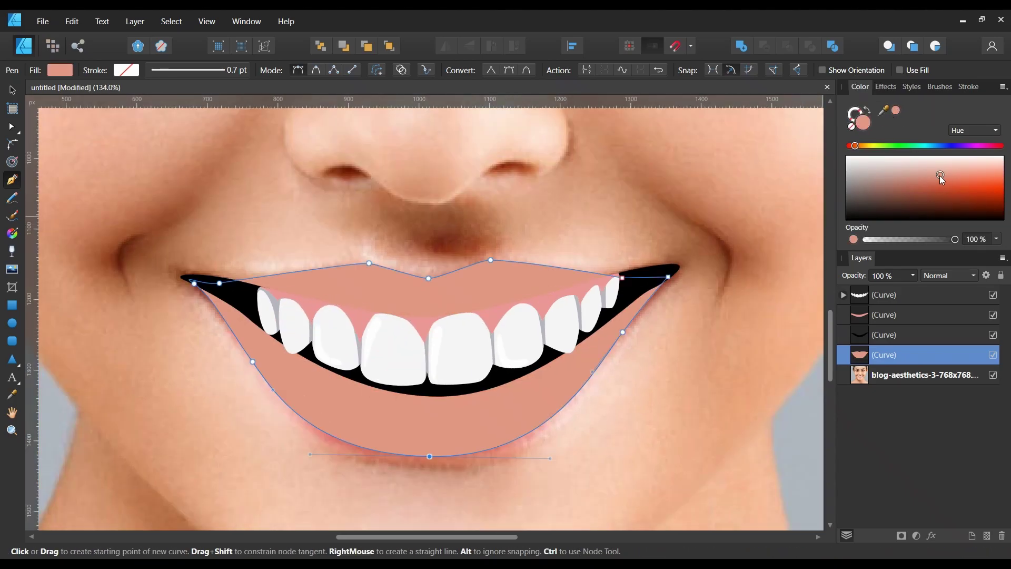
drag(941, 177, 935, 181)
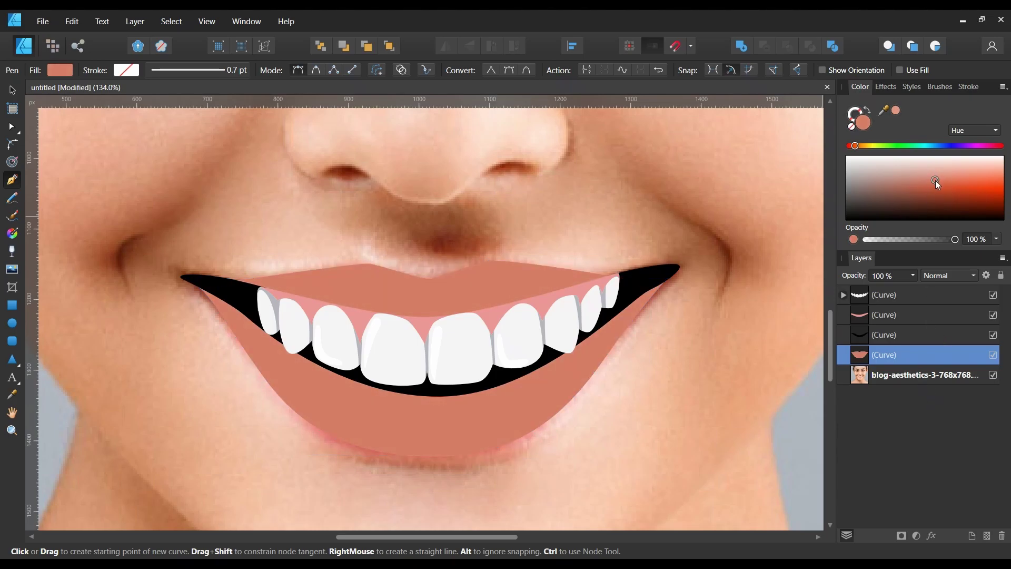
- Make the gums a more saturated pink and move the photo layer higher in the stack
click(895, 316)
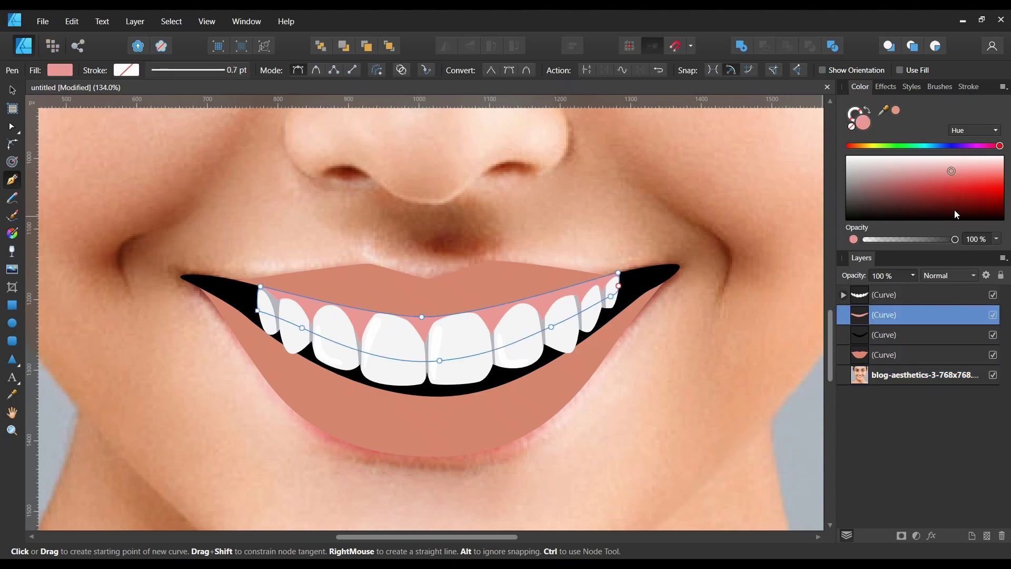
mouse_move(949, 172)
mouse_down()
mouse_move(929, 170)
mouse_move(967, 175)
mouse_move(935, 172)
mouse_up()
click(926, 375)
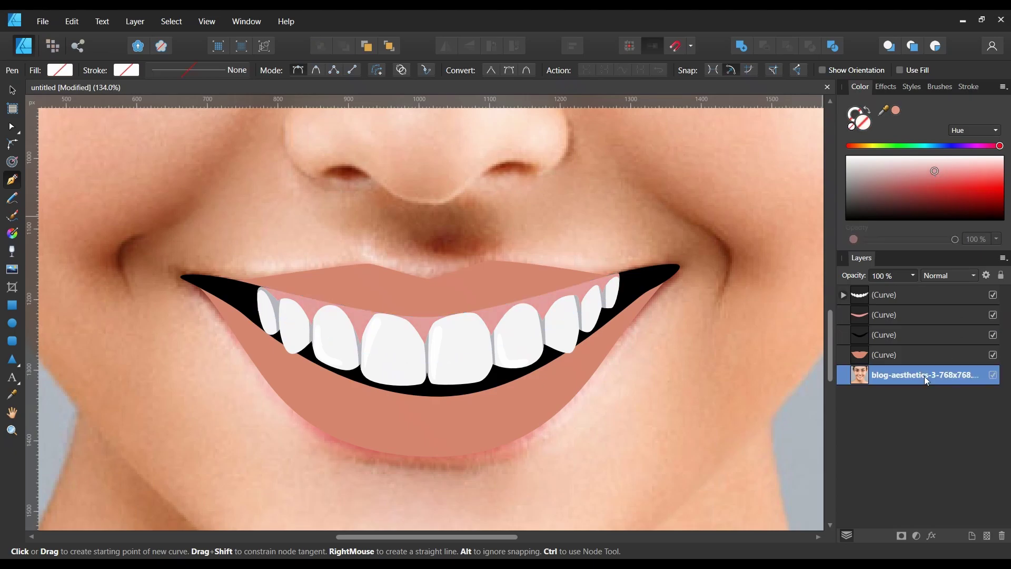
mouse_move(900, 378)
mouse_down()
mouse_move(858, 351)
mouse_move(888, 371)
mouse_move(886, 362)
mouse_up()
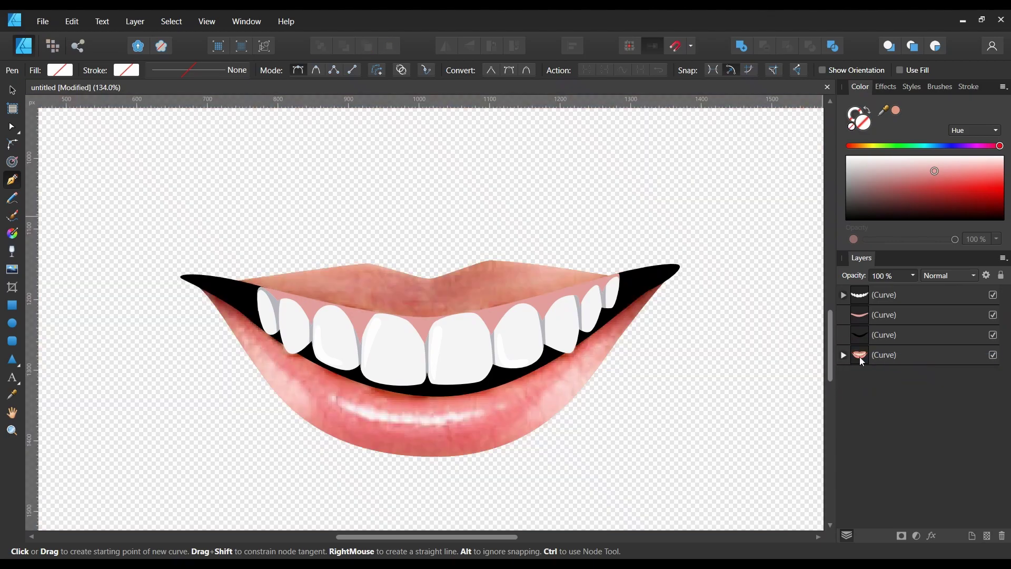
- Hide the lip reference photo and start a new curve at the upper lip's left corner
ctrl+scroll(323, 323, up, 1)
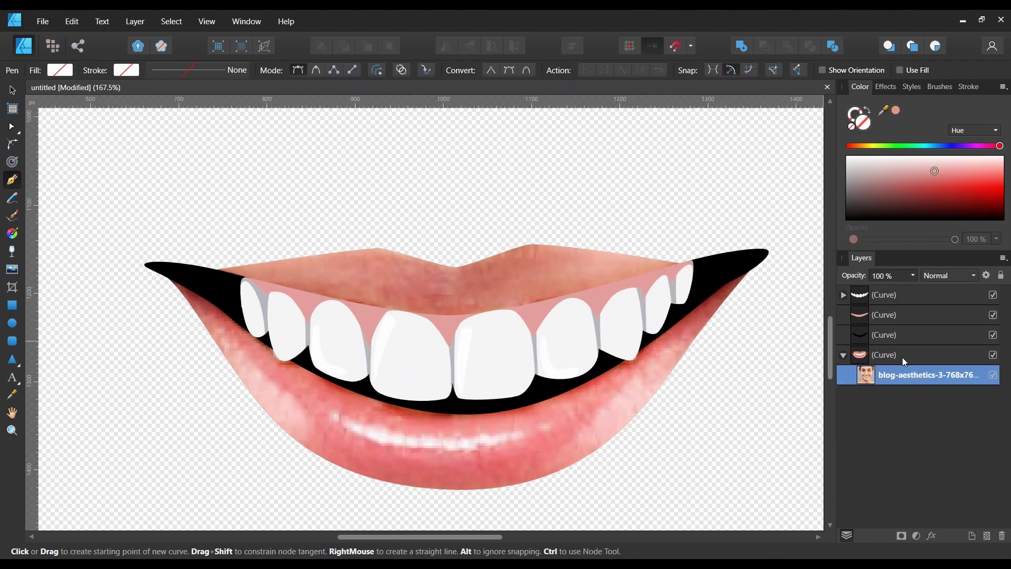
click(994, 355)
click(993, 375)
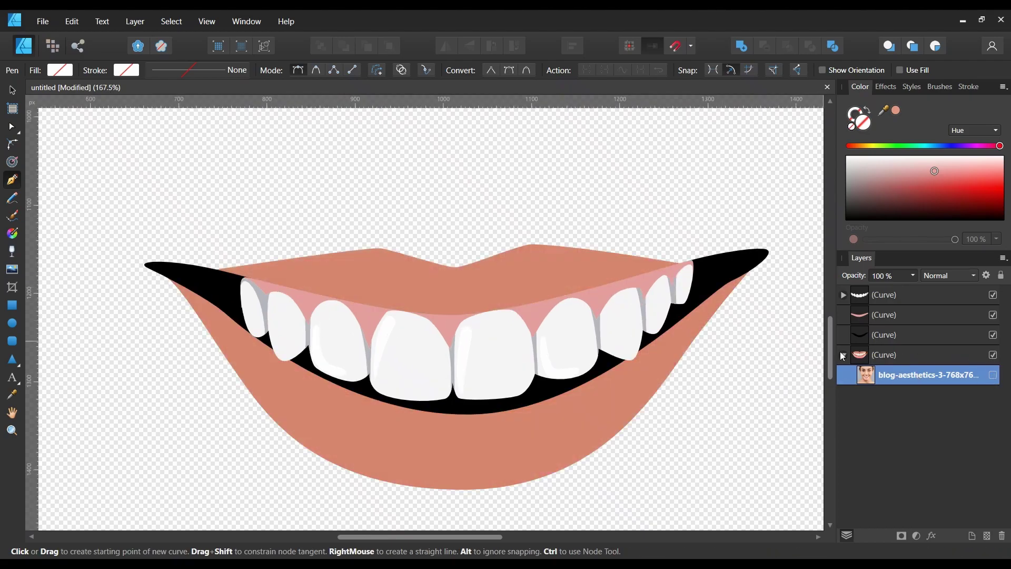
click(205, 267)
key(Escape)
ctrl+scroll(297, 285, up, 1)
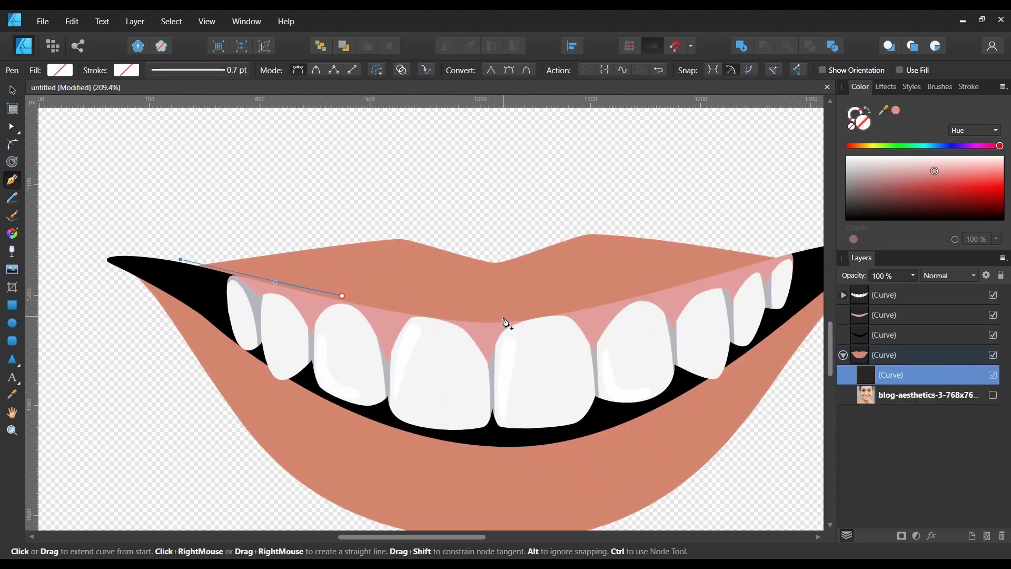
- Extend the curve along the gum line and close a thin band under the upper lip
ctrl+click(343, 295)
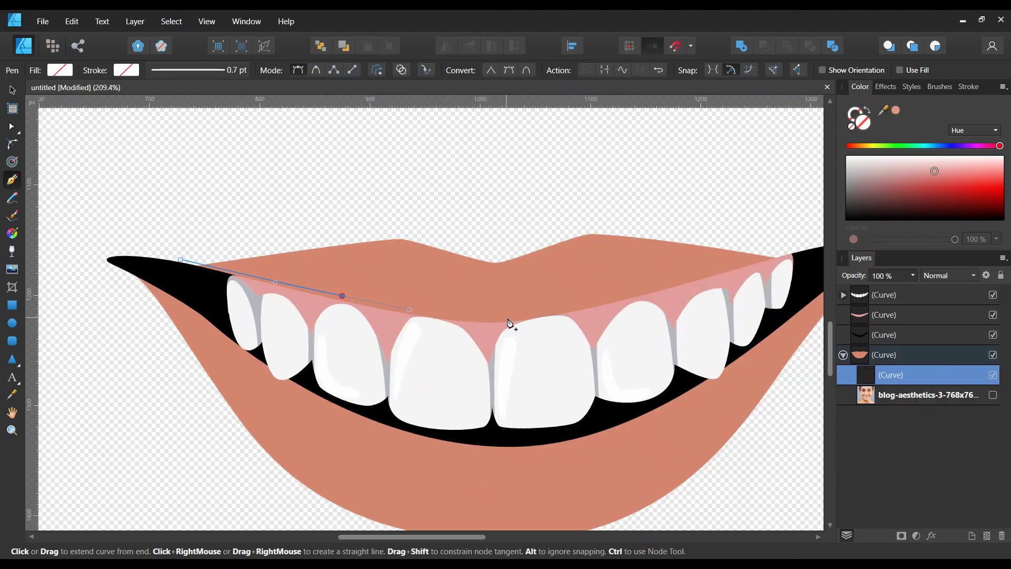
drag(777, 254, 806, 259)
click(714, 309)
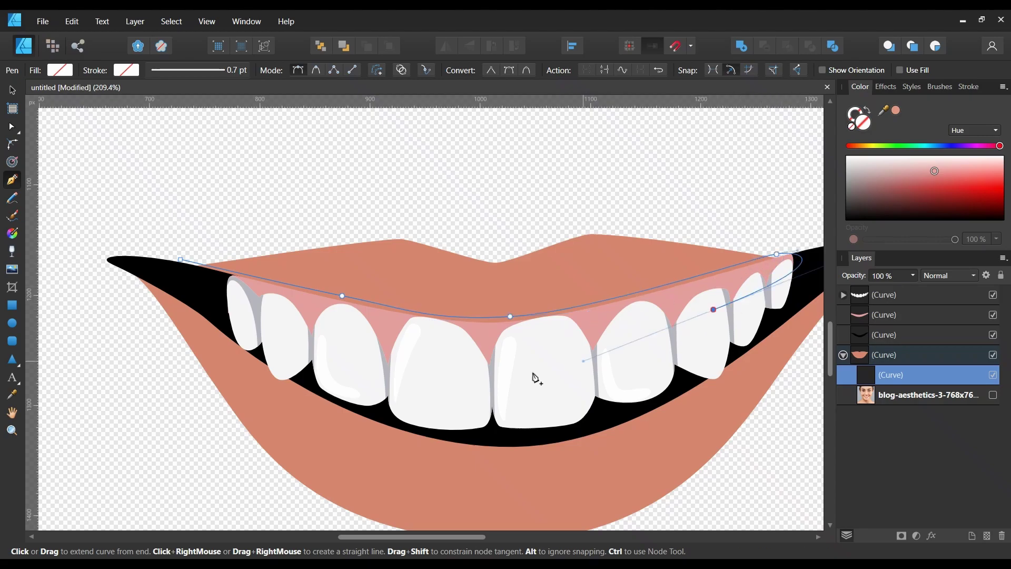
drag(307, 351, 197, 295)
drag(150, 265, 134, 246)
click(181, 260)
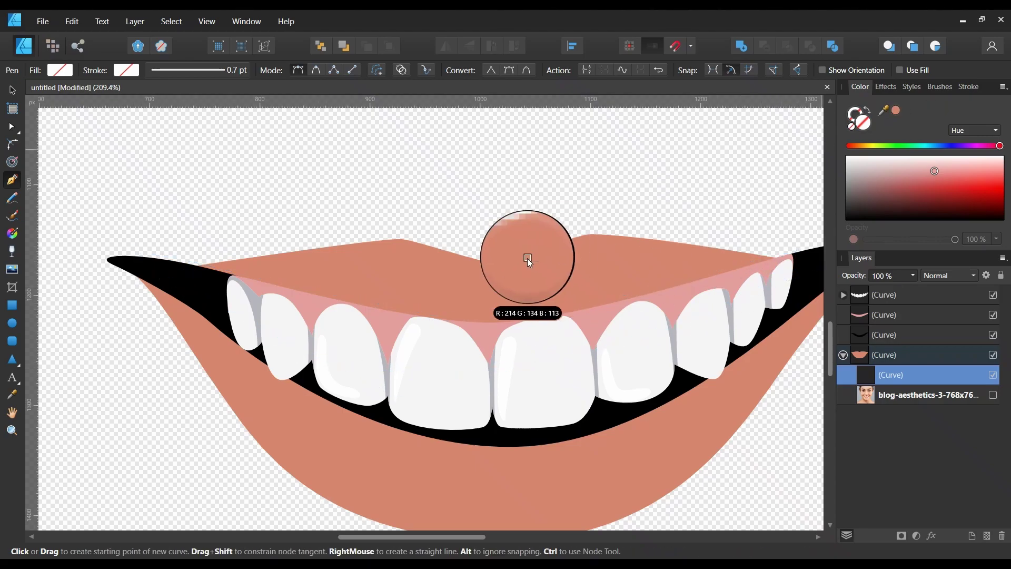
- Fill the band with the sampled lip colour darkened to deep red, and show the photo
drag(883, 110, 527, 261)
click(898, 111)
drag(934, 182, 938, 194)
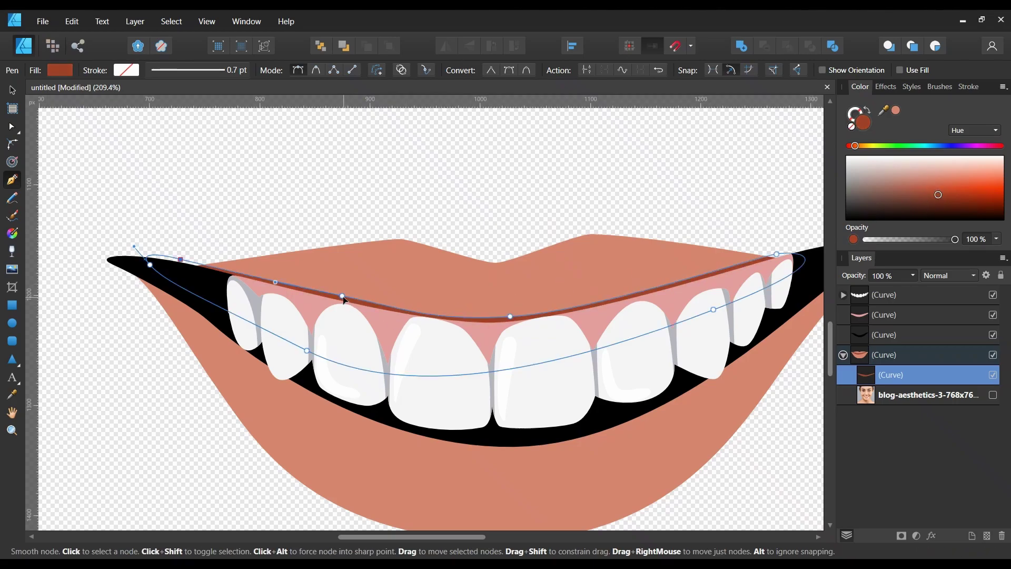
click(975, 396)
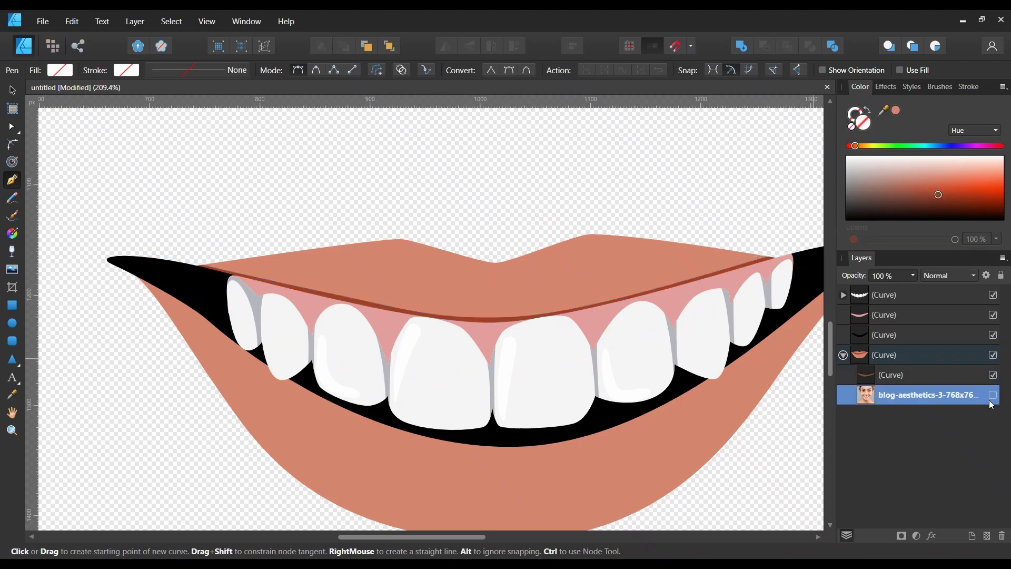
- Trace a closed shading shape around the inner edges of both lips
mouse_move(387, 238)
mouse_down()
mouse_move(350, 241)
mouse_move(367, 280)
mouse_up()
click(258, 265)
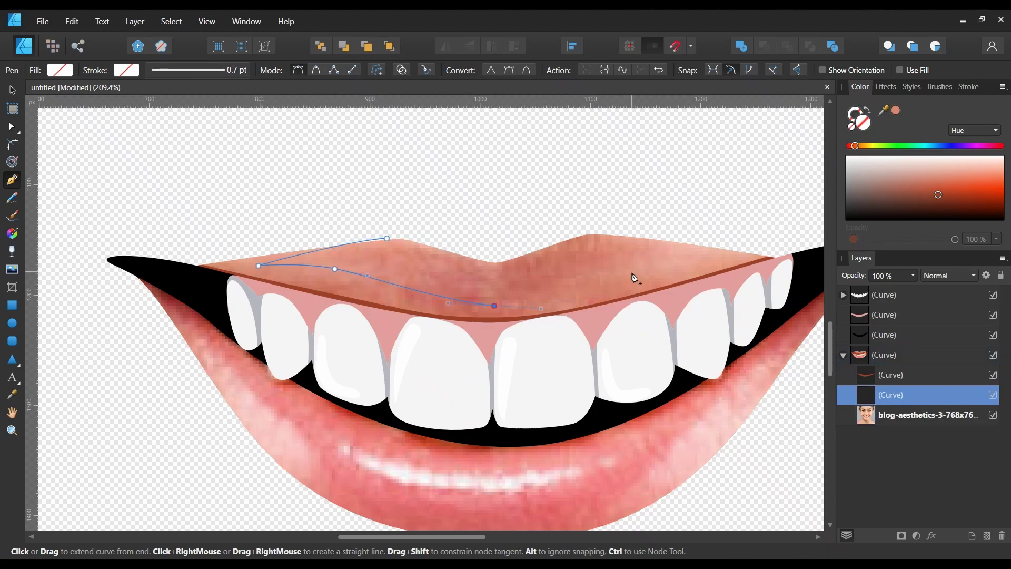
drag(636, 271, 673, 263)
scroll(642, 243, down, 1)
scroll(490, 219, down, 2)
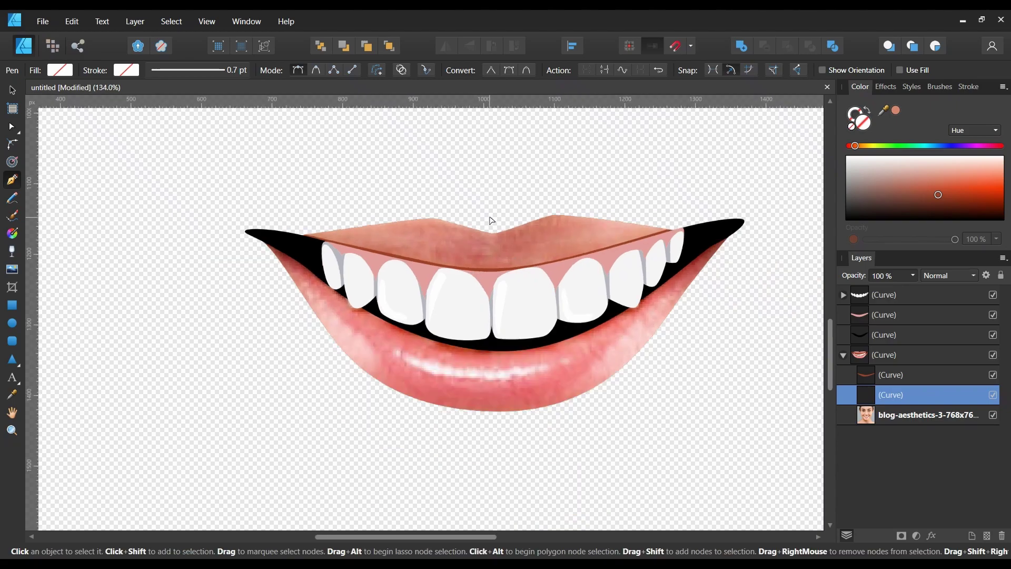
click(556, 225)
drag(769, 169, 807, 243)
drag(685, 335, 707, 304)
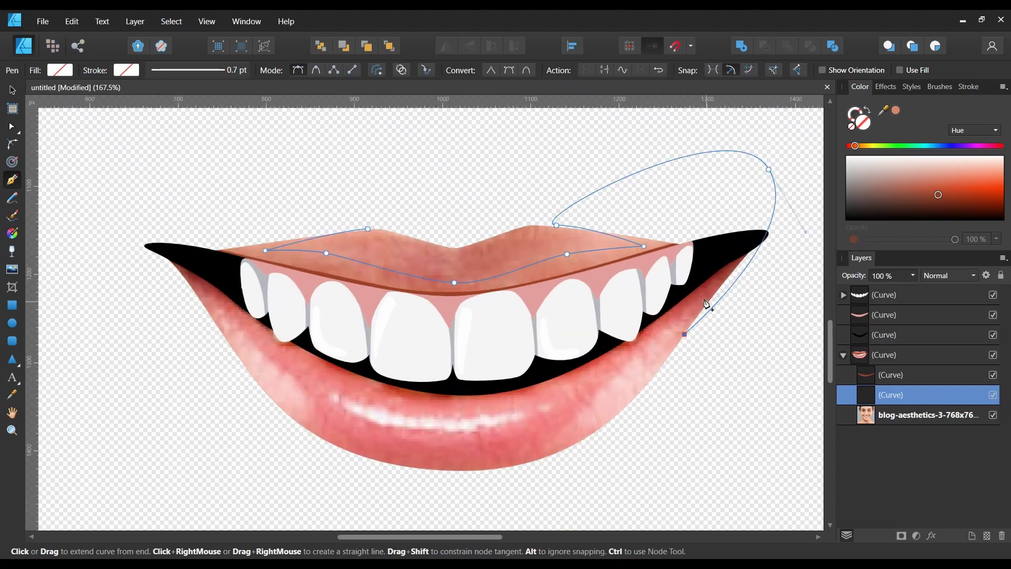
drag(458, 401, 307, 393)
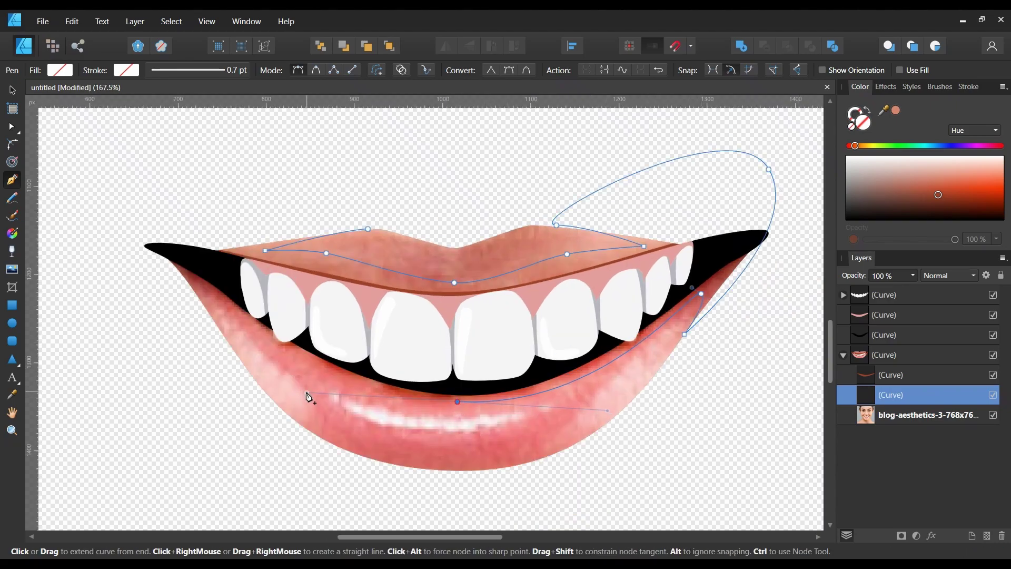
drag(208, 292, 195, 286)
drag(141, 259, 216, 173)
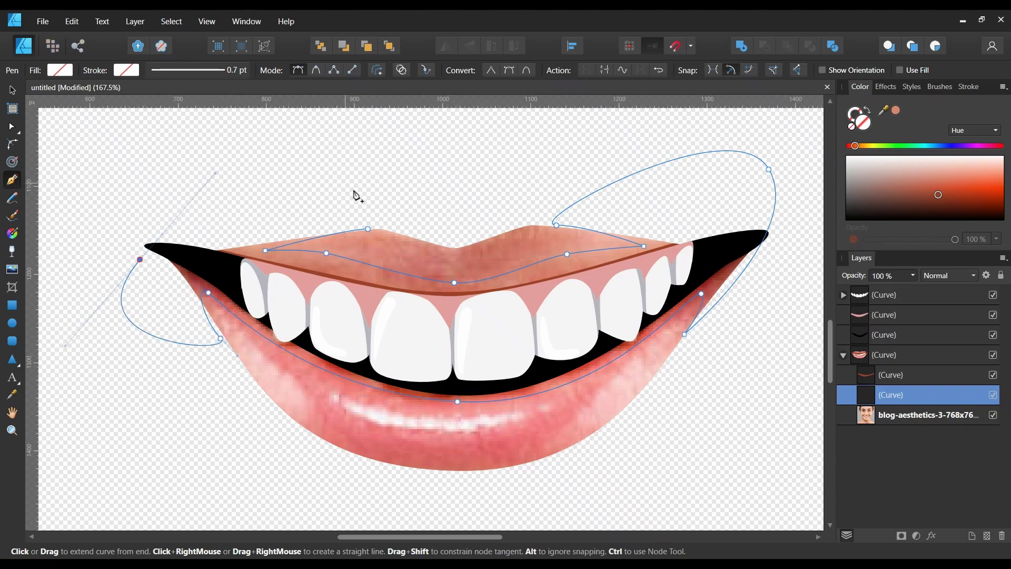
click(368, 229)
- Fill the shading with the sampled lip colour darkened to reddish brown, with the photo shown again
click(994, 415)
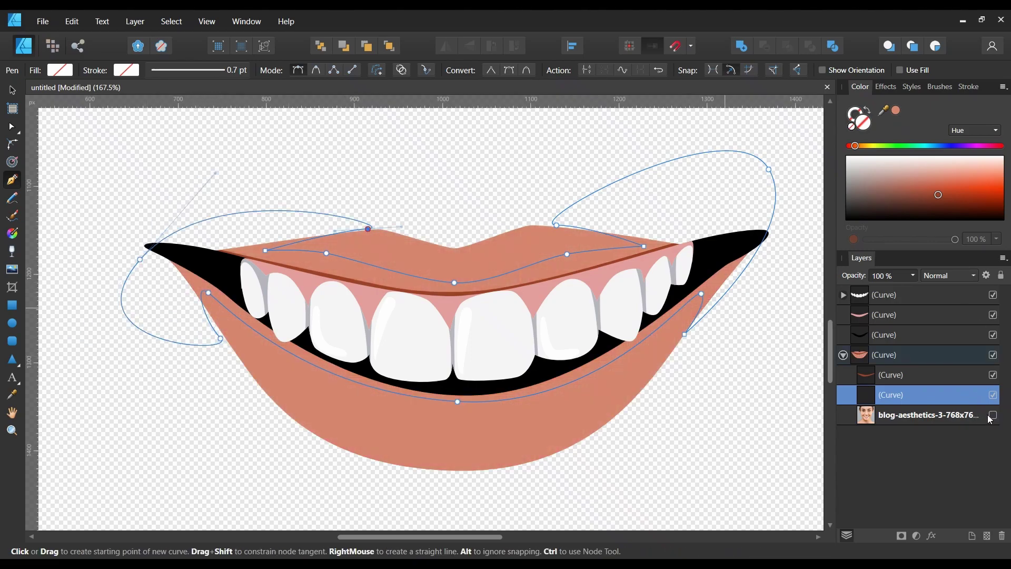
drag(890, 119, 496, 252)
click(896, 111)
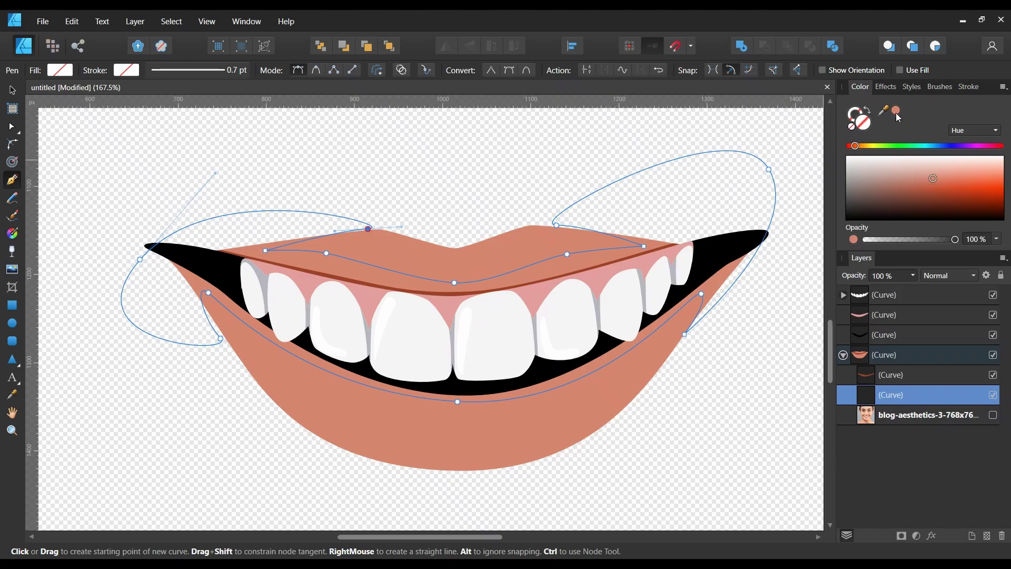
mouse_move(935, 184)
mouse_down()
mouse_move(928, 205)
mouse_move(930, 185)
mouse_move(960, 185)
mouse_move(924, 189)
mouse_up()
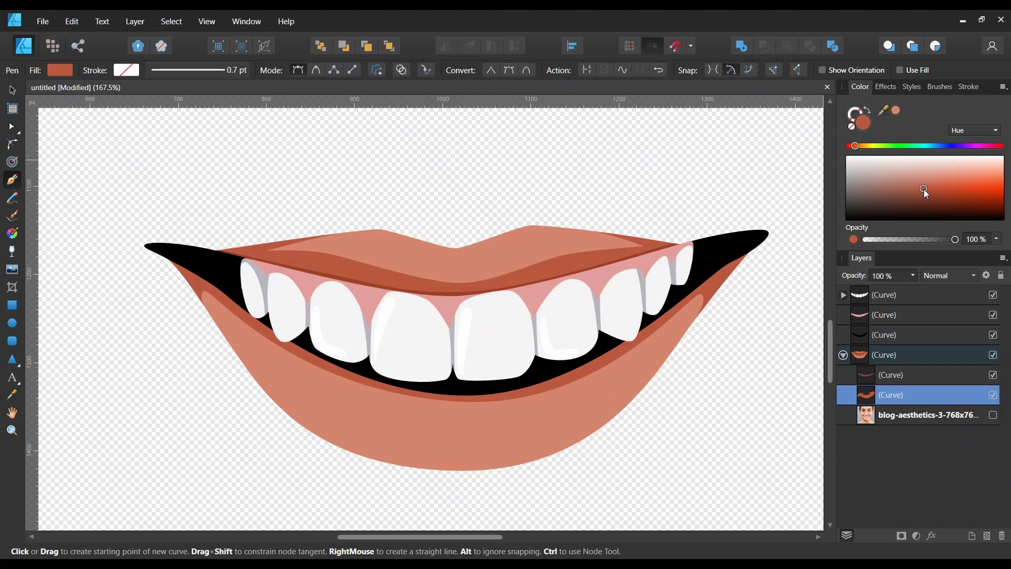
click(933, 416)
click(993, 415)
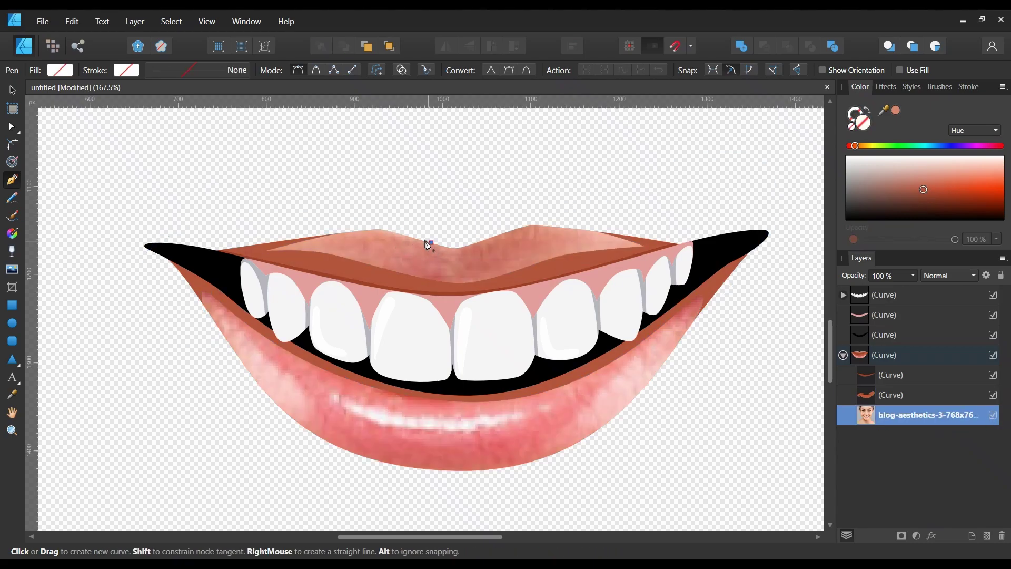
- Start a new outline across the upper lip's top, around the right side and along the lower lip
click(371, 236)
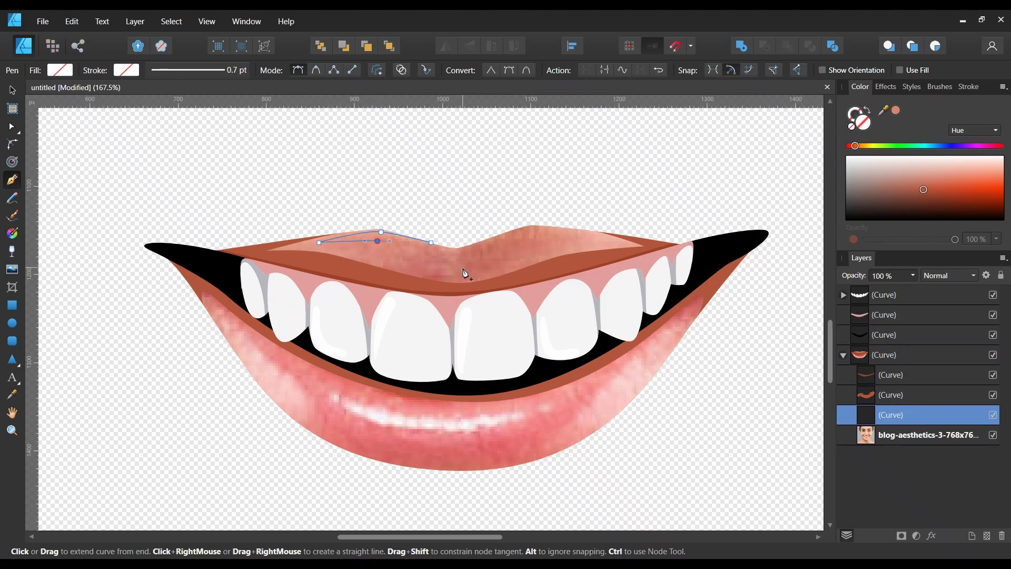
click(518, 217)
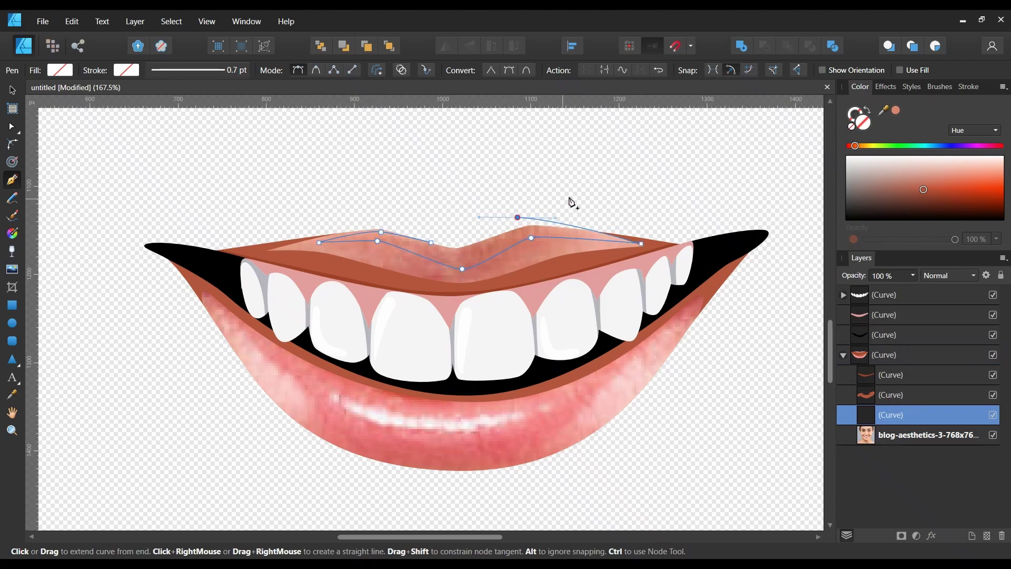
click(674, 186)
click(739, 374)
click(626, 405)
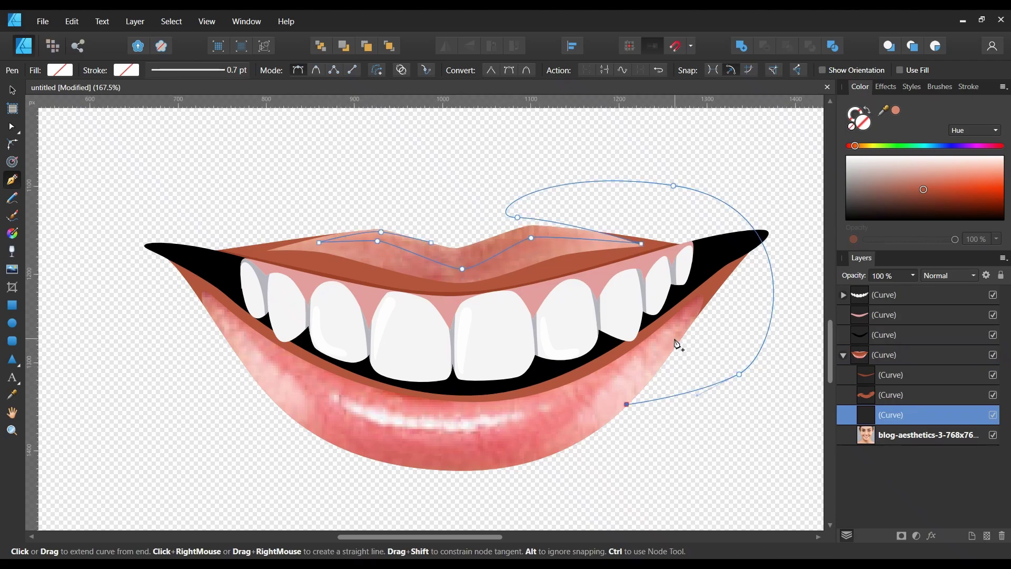
click(673, 330)
drag(472, 415, 357, 411)
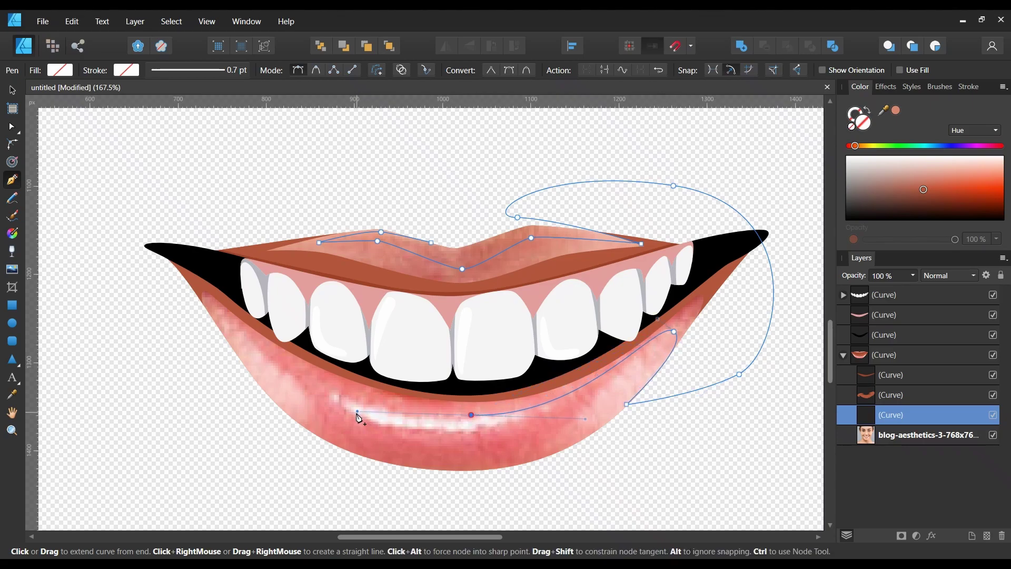
drag(240, 334, 216, 316)
- Close the outline under the lower lip and around the left corner, hide the photo, and sample the lip colour
drag(399, 446, 602, 415)
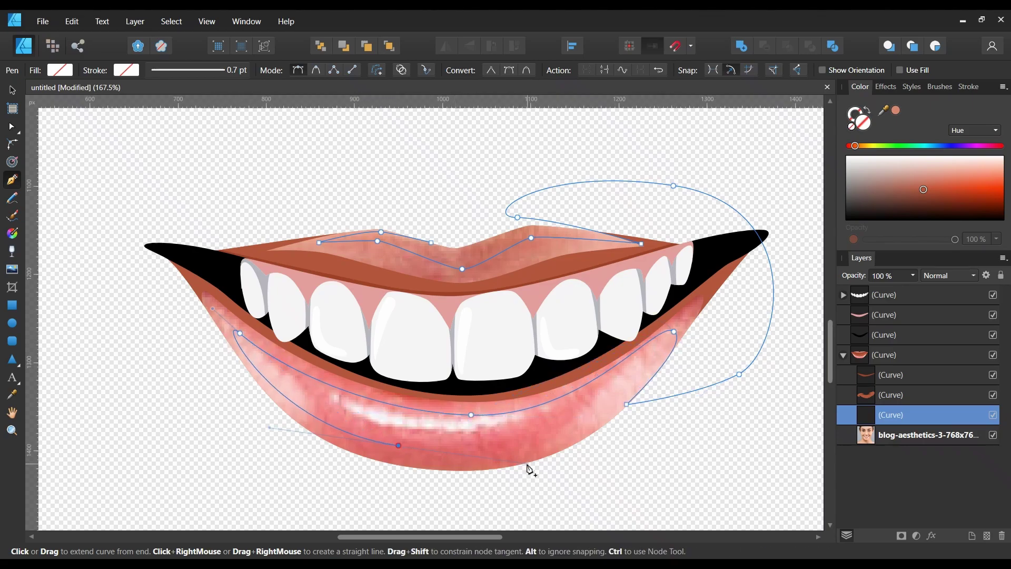
mouse_move(399, 445)
mouse_down()
mouse_move(419, 450)
mouse_move(275, 458)
mouse_up()
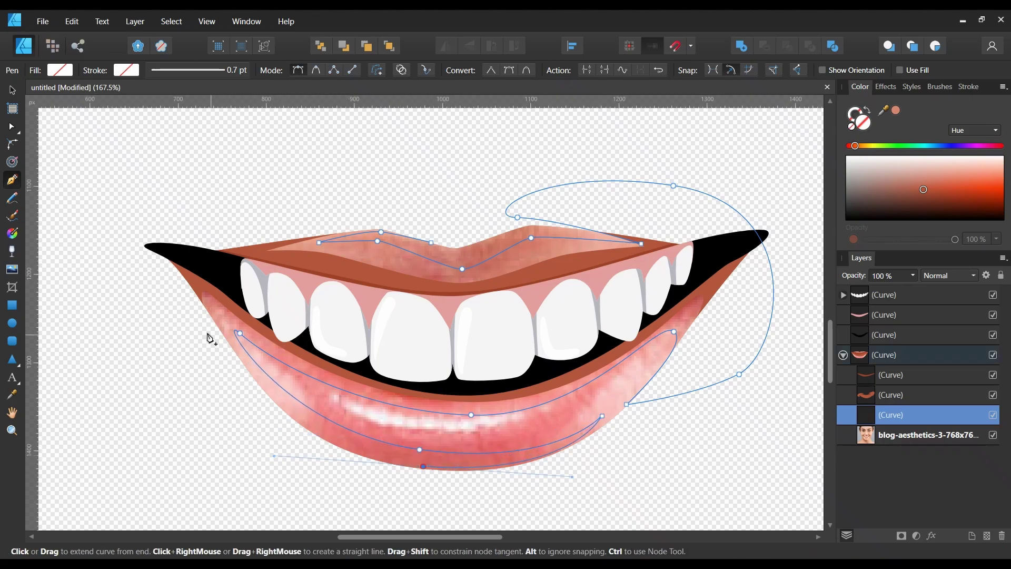
drag(169, 272, 138, 230)
drag(268, 151, 468, 132)
click(431, 243)
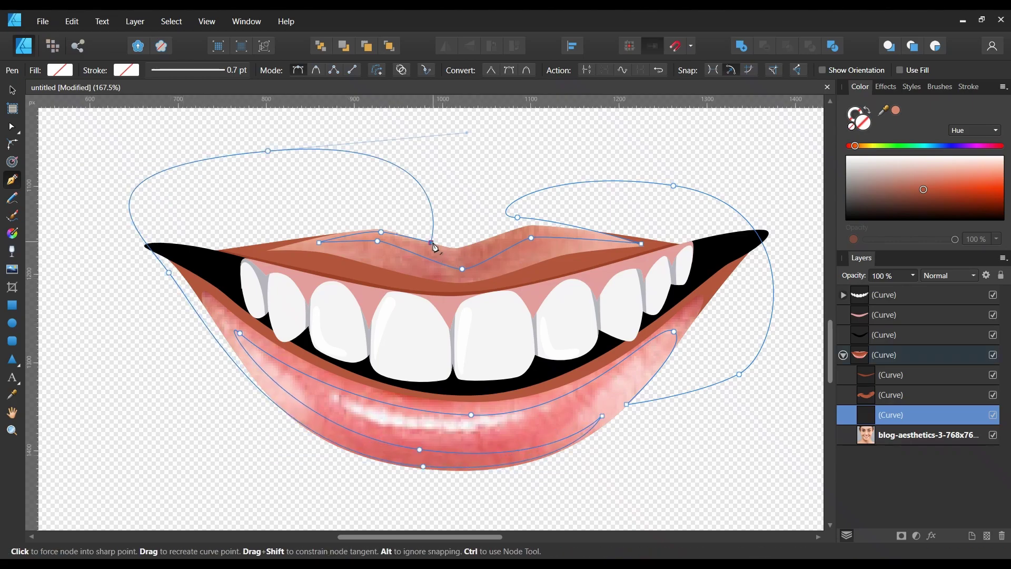
click(992, 435)
drag(885, 112, 542, 413)
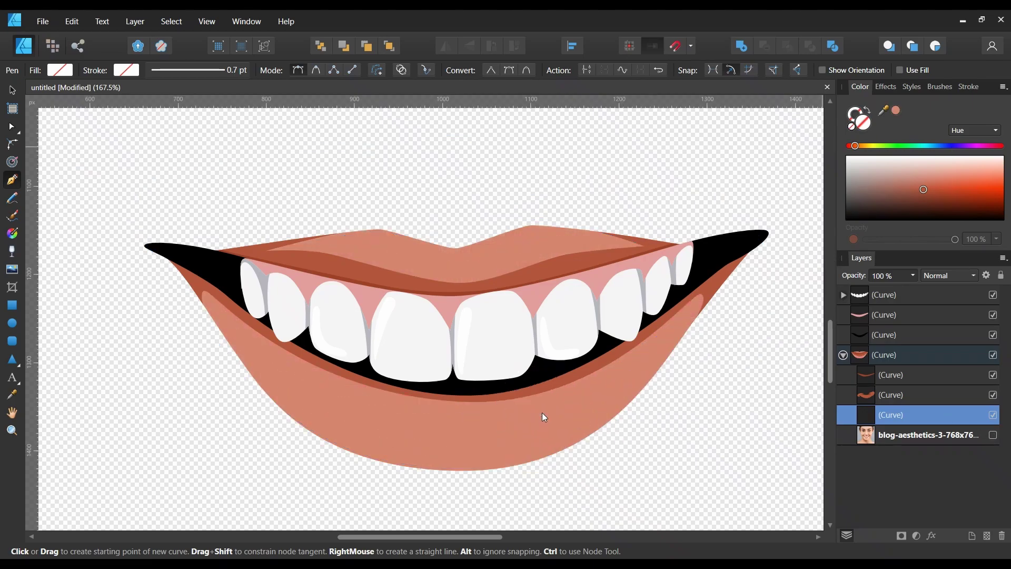
- Fill the new lip outline with the sampled salmon colour and refine its lower-lip nodes
click(895, 111)
drag(939, 182, 928, 184)
click(888, 355)
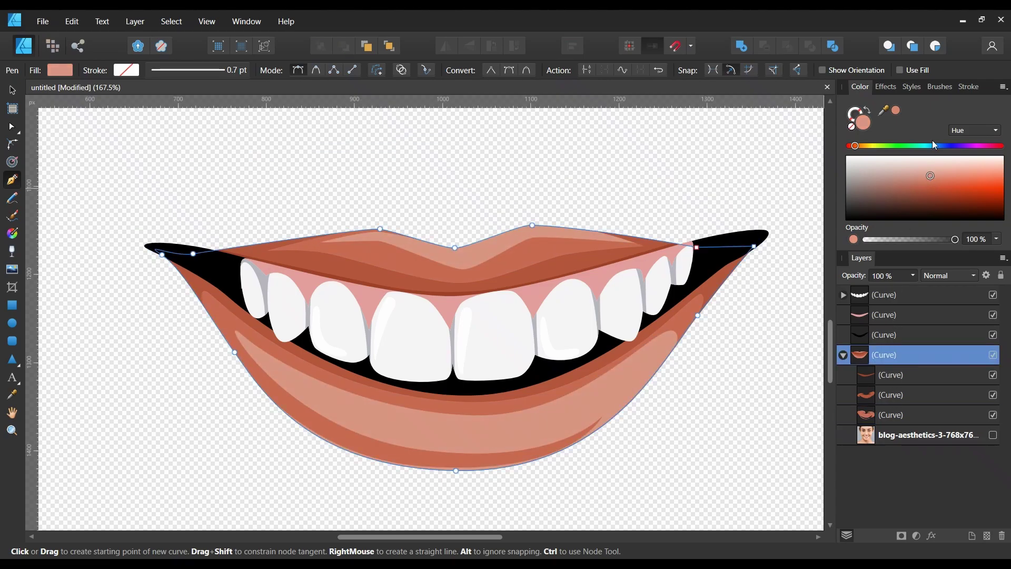
click(895, 415)
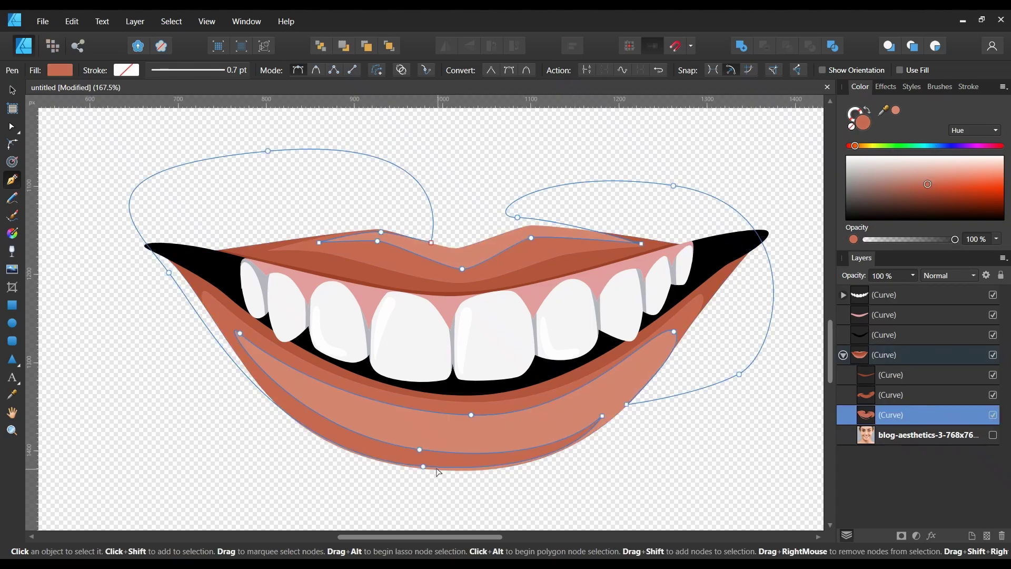
drag(423, 466, 431, 466)
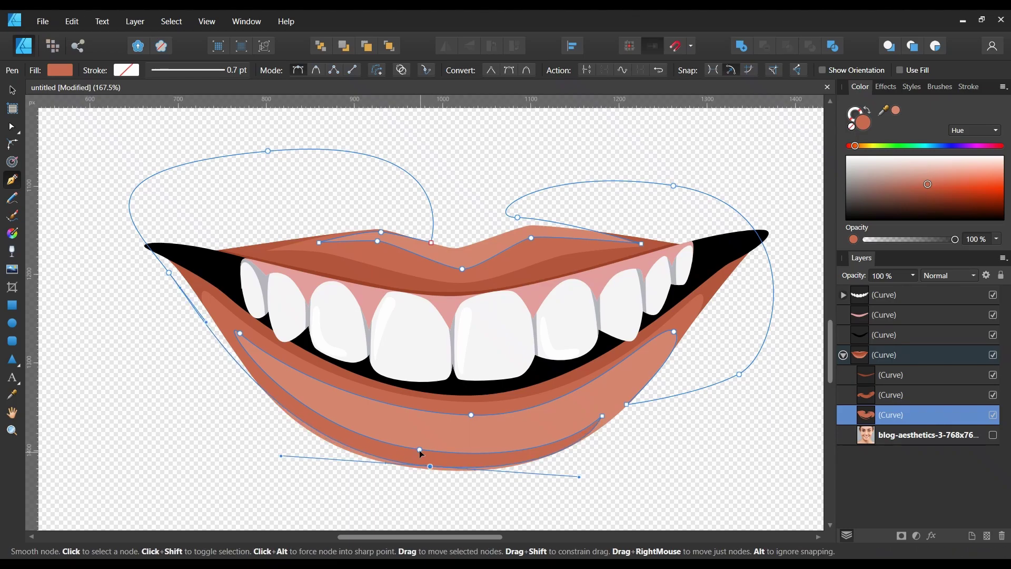
click(420, 449)
drag(603, 416, 620, 407)
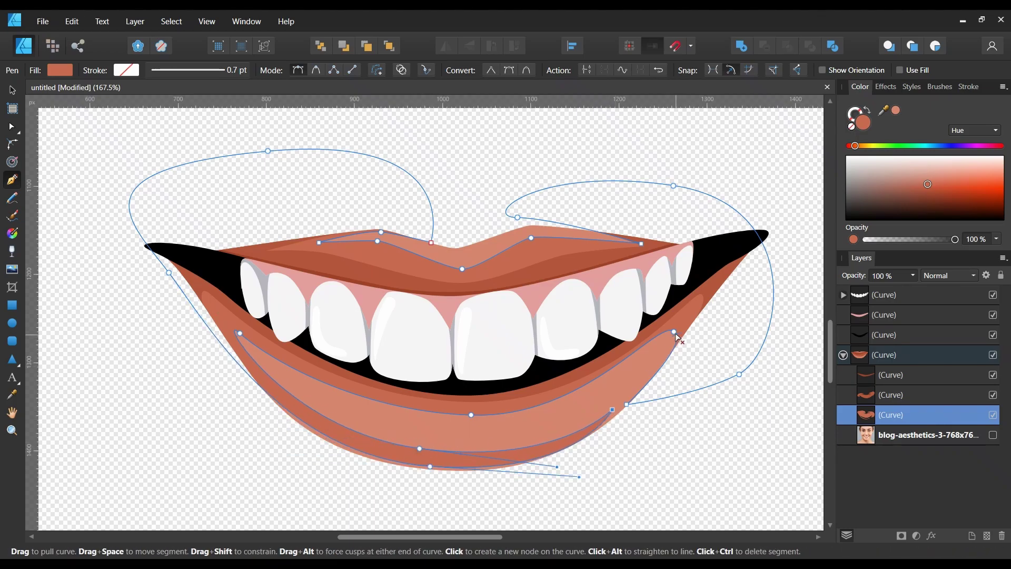
drag(674, 333, 672, 337)
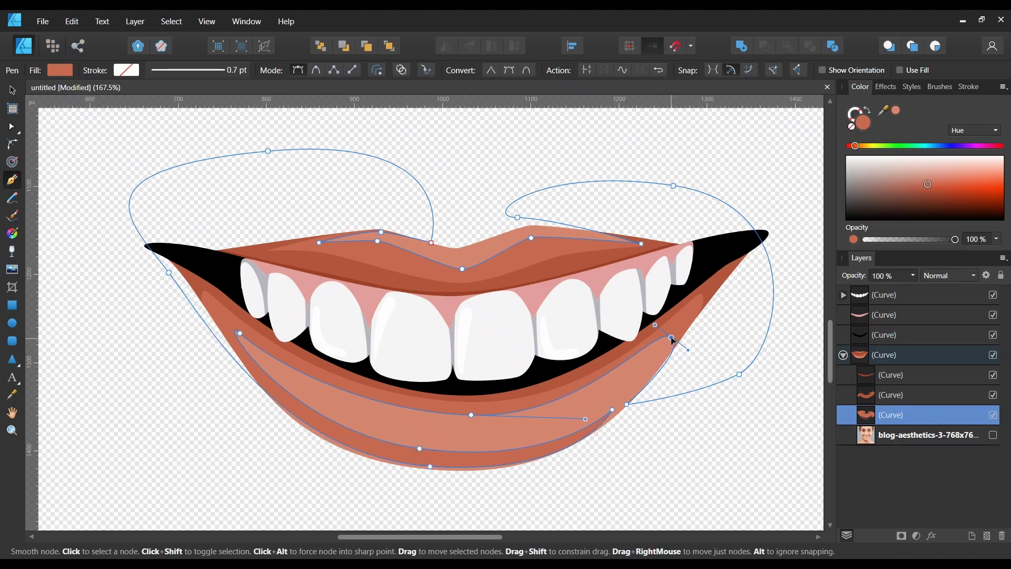
click(471, 415)
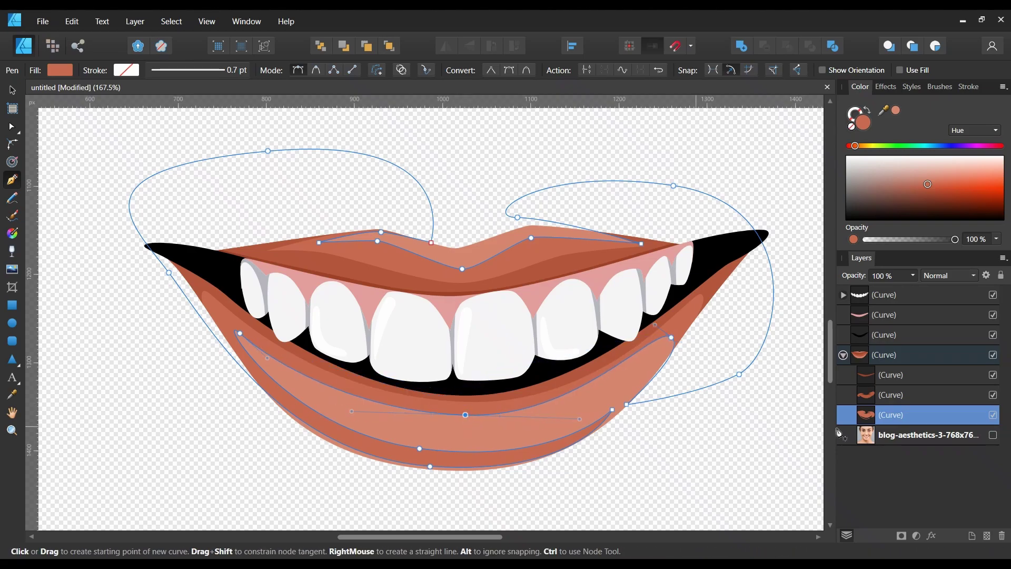
- Darken the middle lower-lip band's fill slightly, then clear the selection
click(879, 396)
click(925, 191)
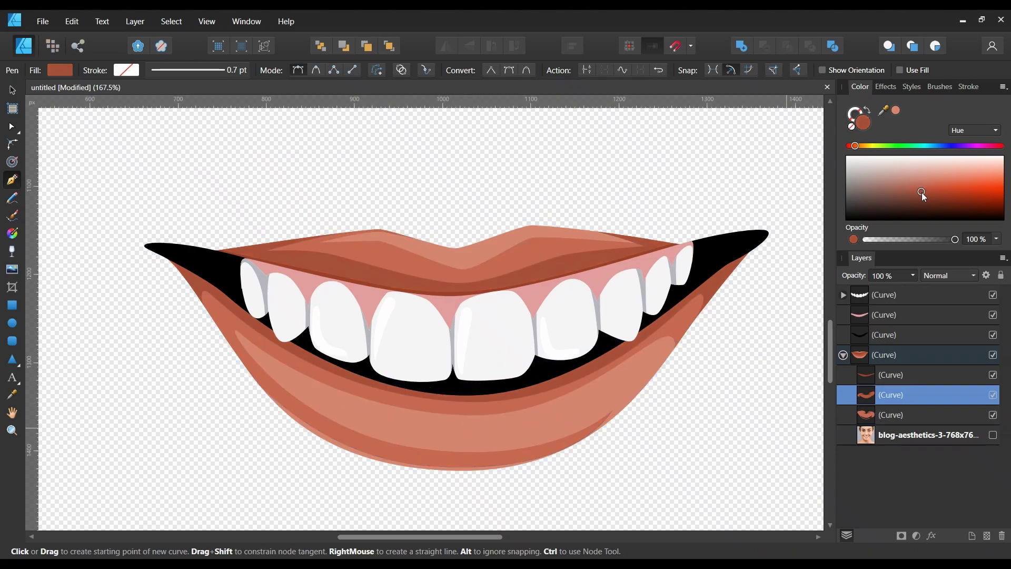
drag(922, 191, 921, 195)
click(896, 354)
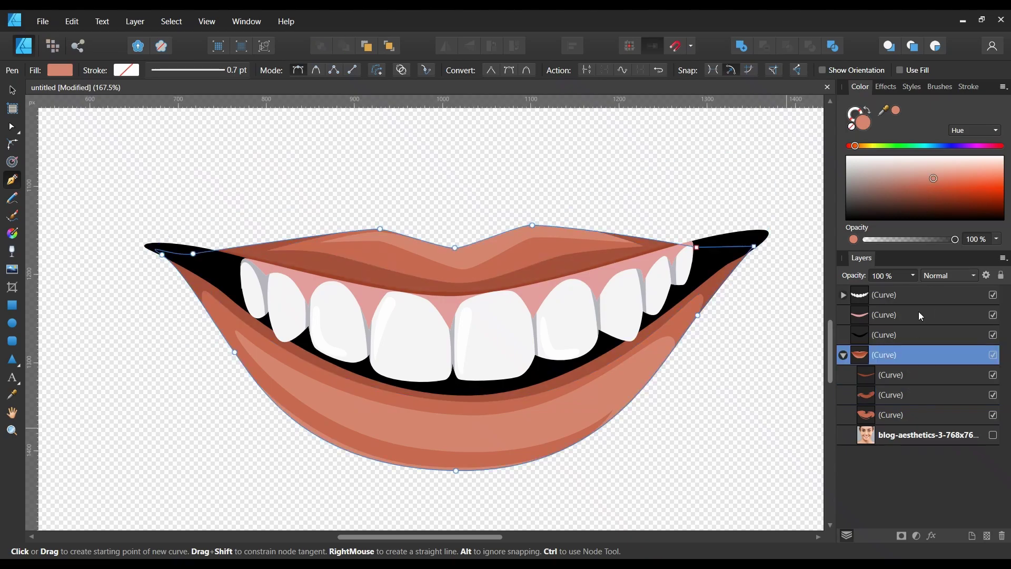
click(918, 373)
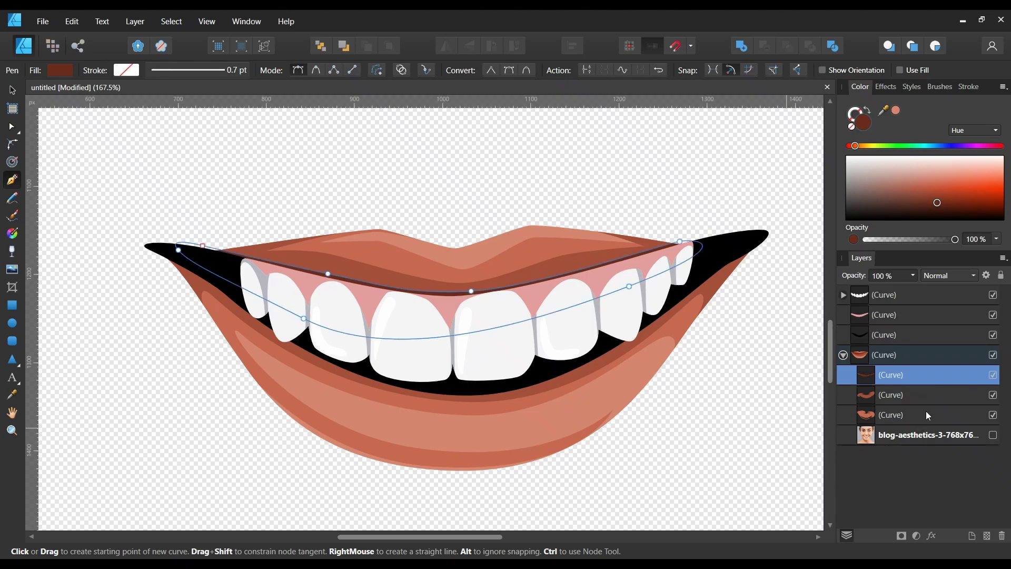
click(994, 443)
- Draw a light pink gloss highlight shape on the left of the lower lip
scroll(318, 366, up, 2)
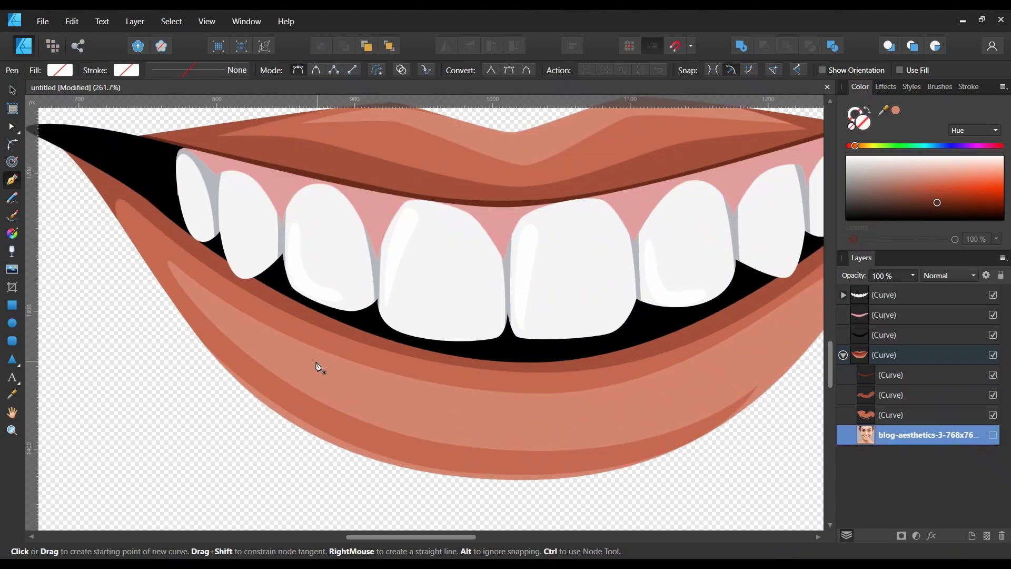
drag(304, 367, 310, 353)
drag(437, 386, 404, 381)
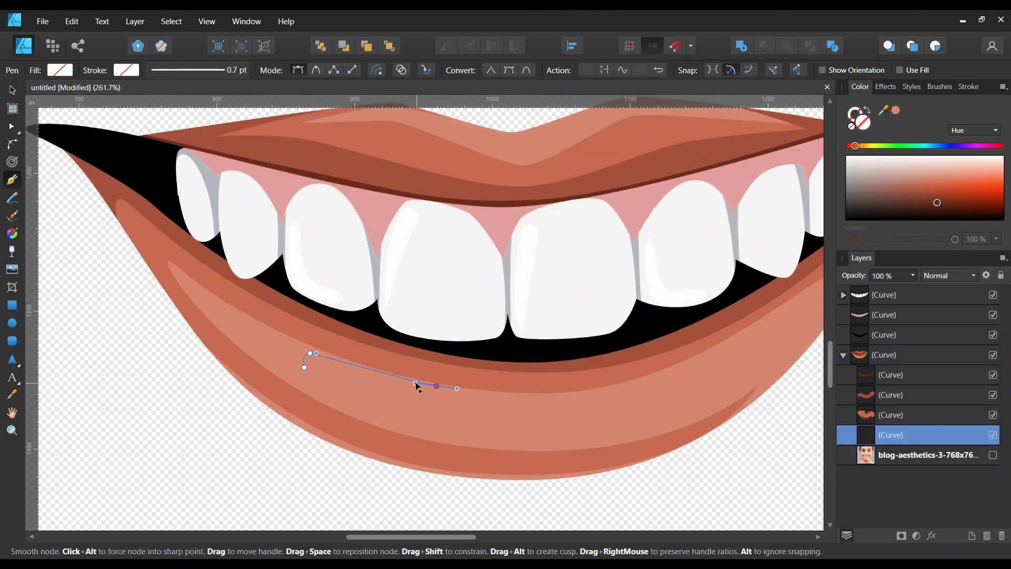
mouse_move(430, 416)
mouse_down()
mouse_move(413, 429)
mouse_move(439, 406)
mouse_up()
click(304, 367)
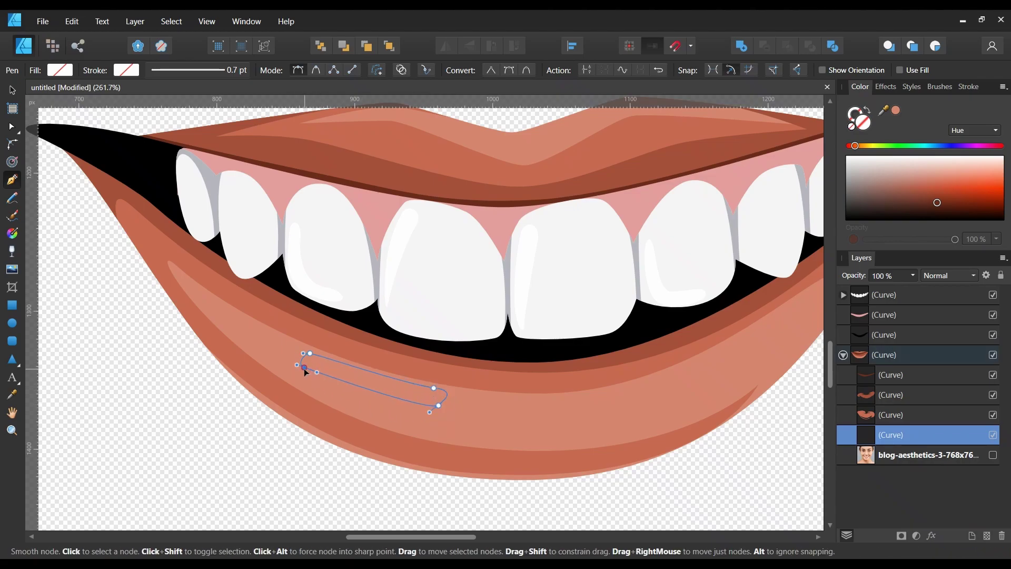
drag(305, 368, 304, 372)
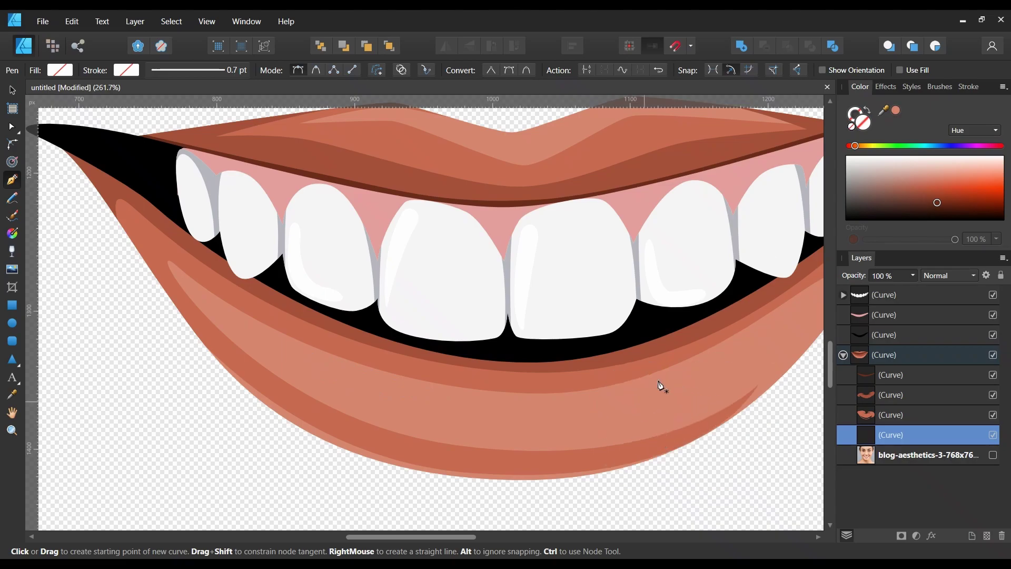
click(895, 112)
drag(933, 176, 922, 169)
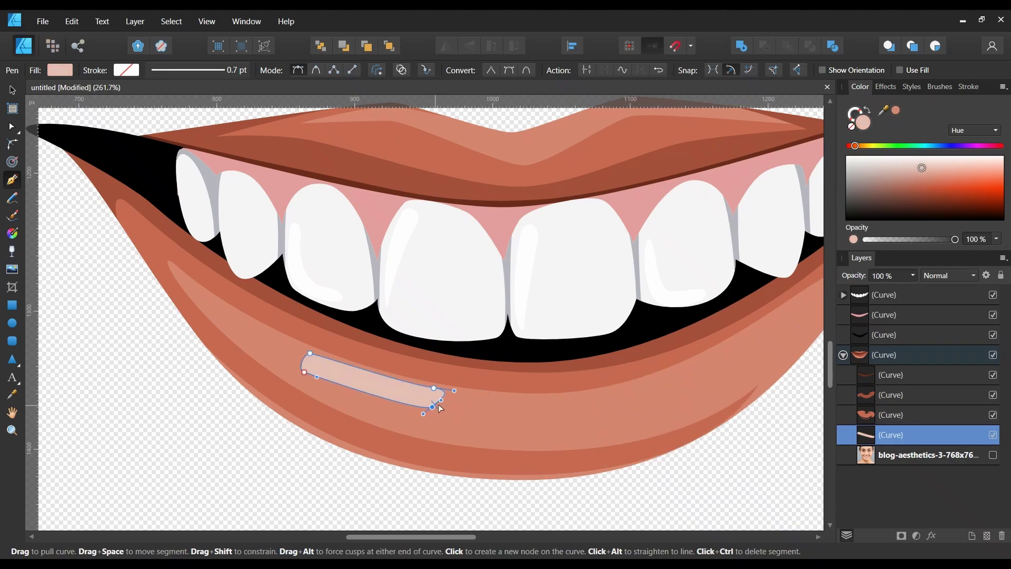
drag(445, 403, 420, 411)
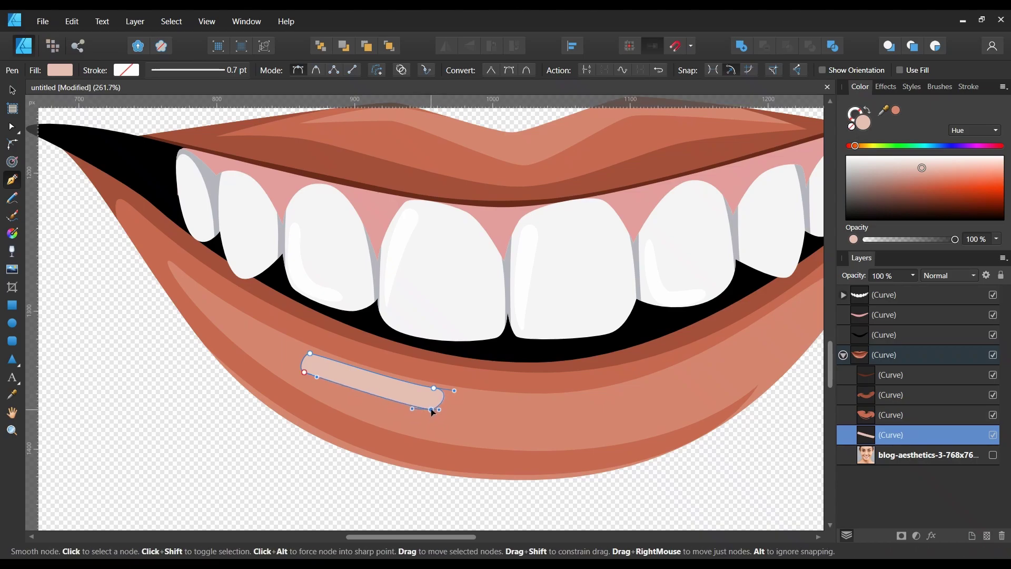
key(ctrl+d)
- Add a second, smaller light pink highlight in the middle of the lower lip
drag(458, 393, 456, 410)
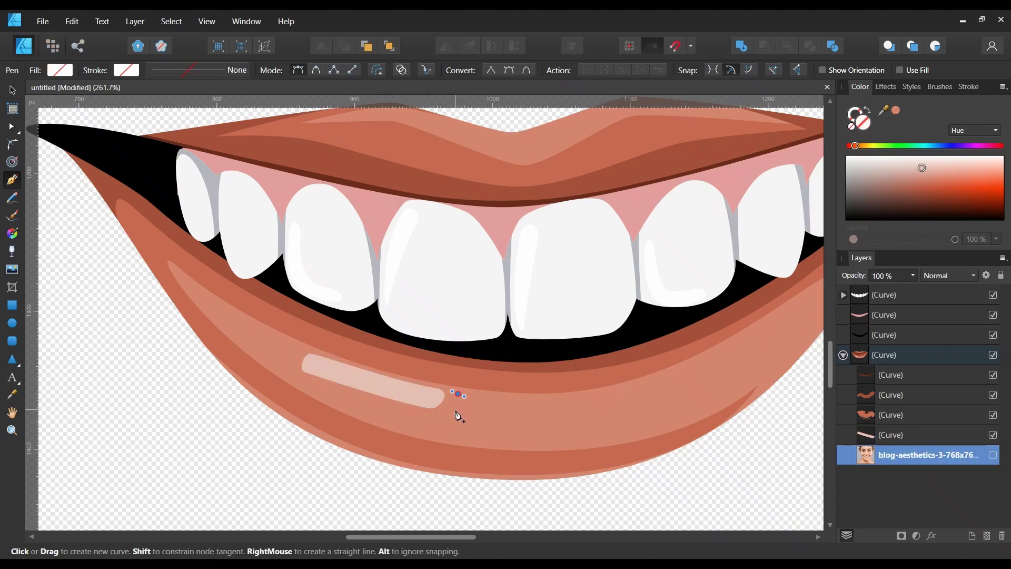
click(458, 396)
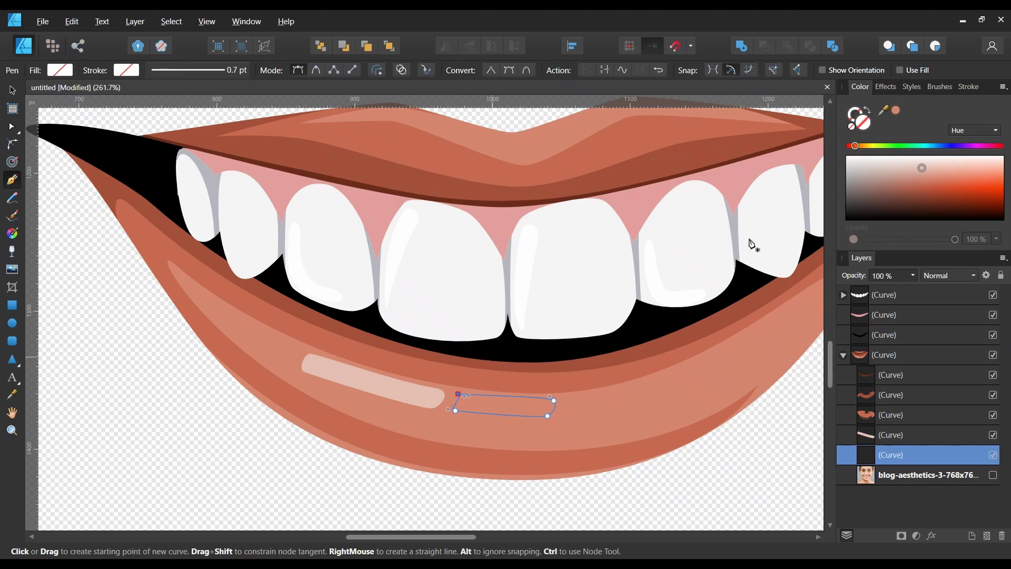
drag(889, 108, 383, 381)
scroll(443, 462, down, 5)
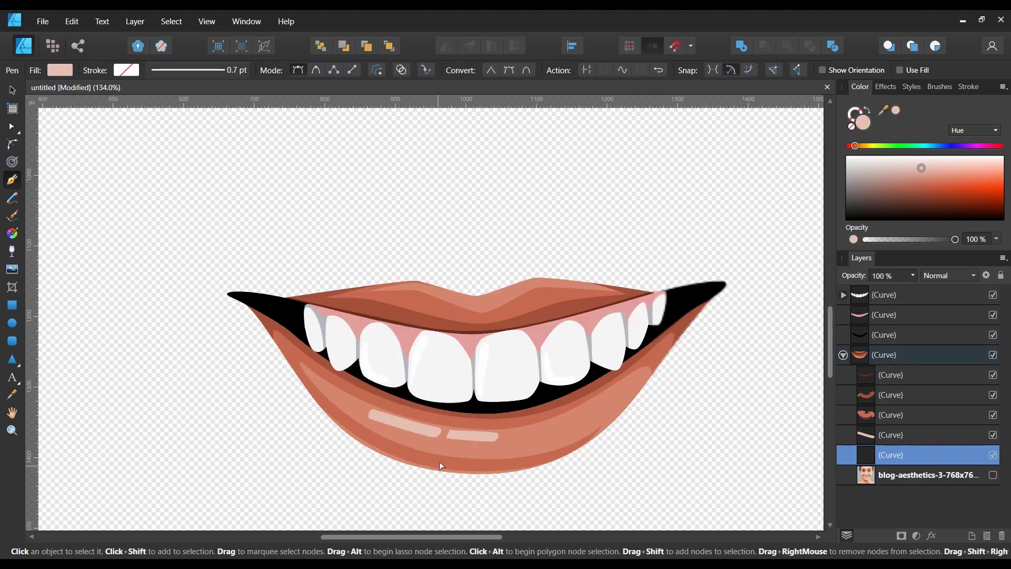
click(940, 480)
scroll(519, 424, up, 1)
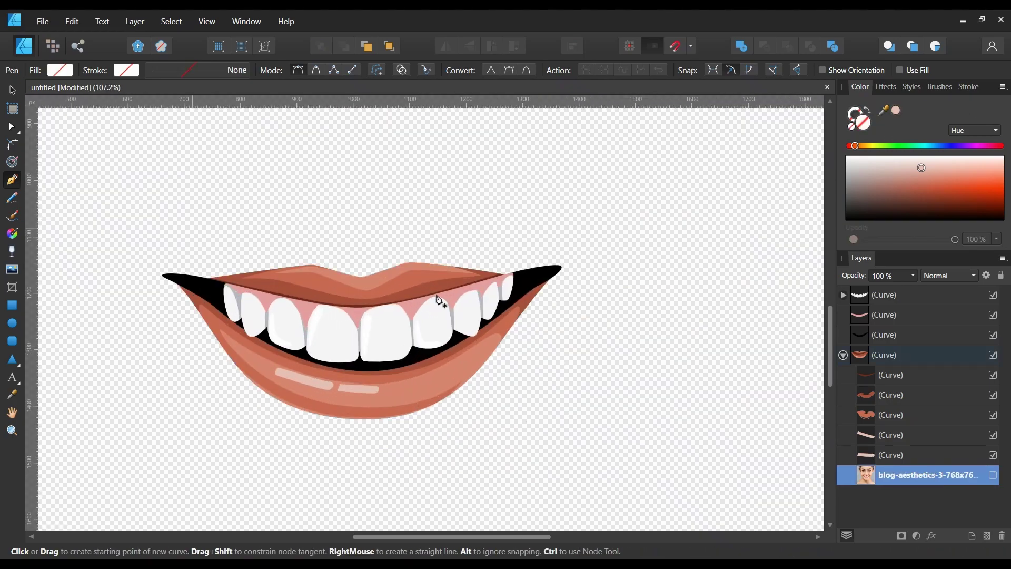
- Fade both lower-lip highlight strokes with transparency gradients
click(903, 438)
key(y)
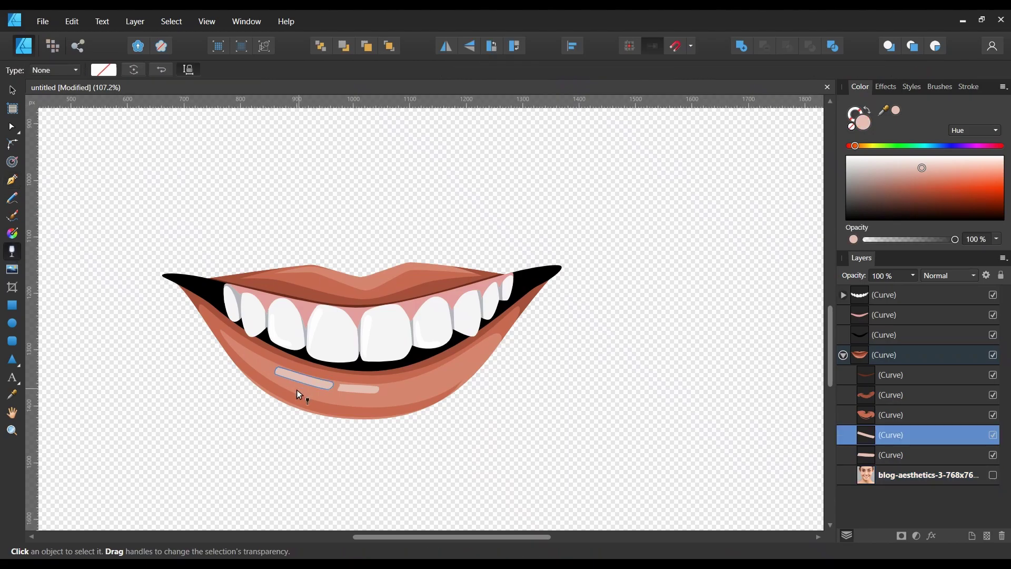
drag(267, 364, 312, 371)
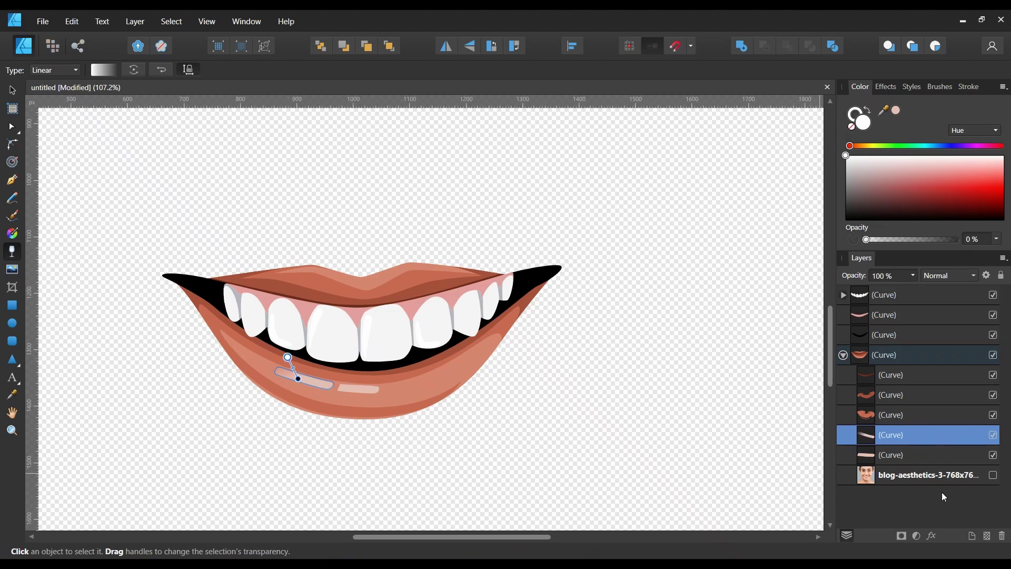
click(927, 475)
click(913, 454)
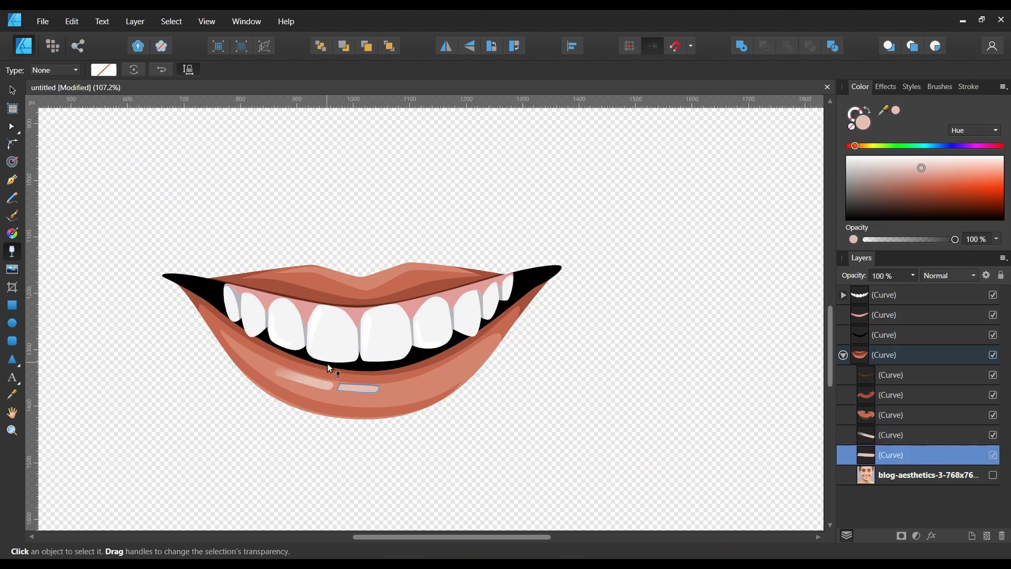
drag(342, 370, 348, 380)
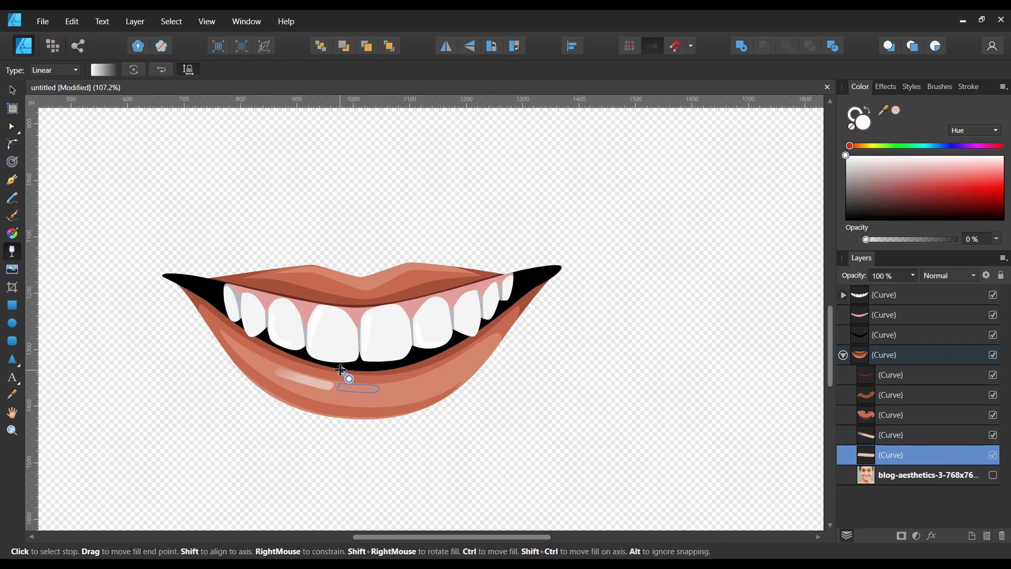
click(896, 474)
- Apply a short transparency fade to the lower-lip base shape
scroll(424, 413, down, 1)
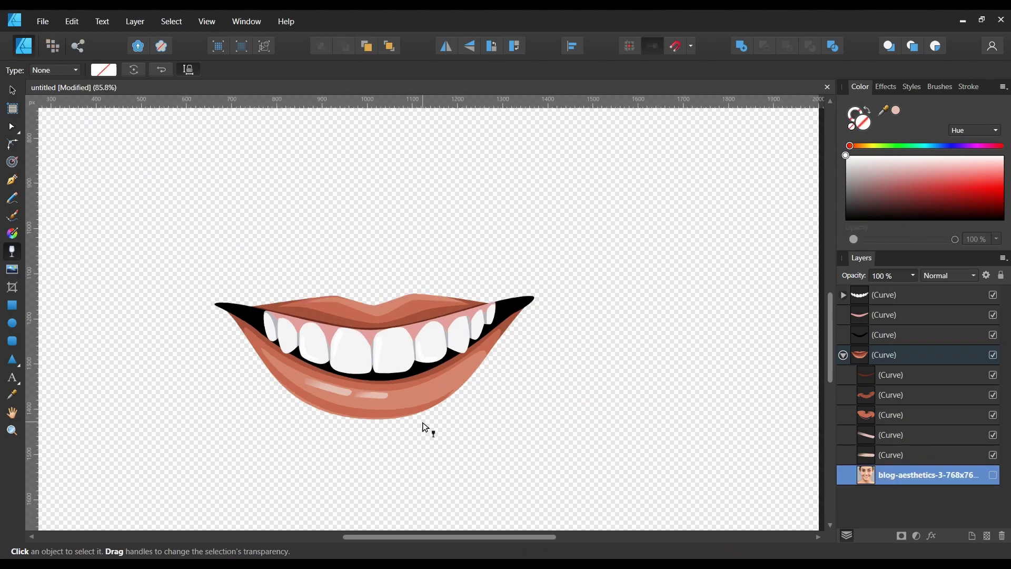
scroll(423, 425, down, 1)
click(920, 436)
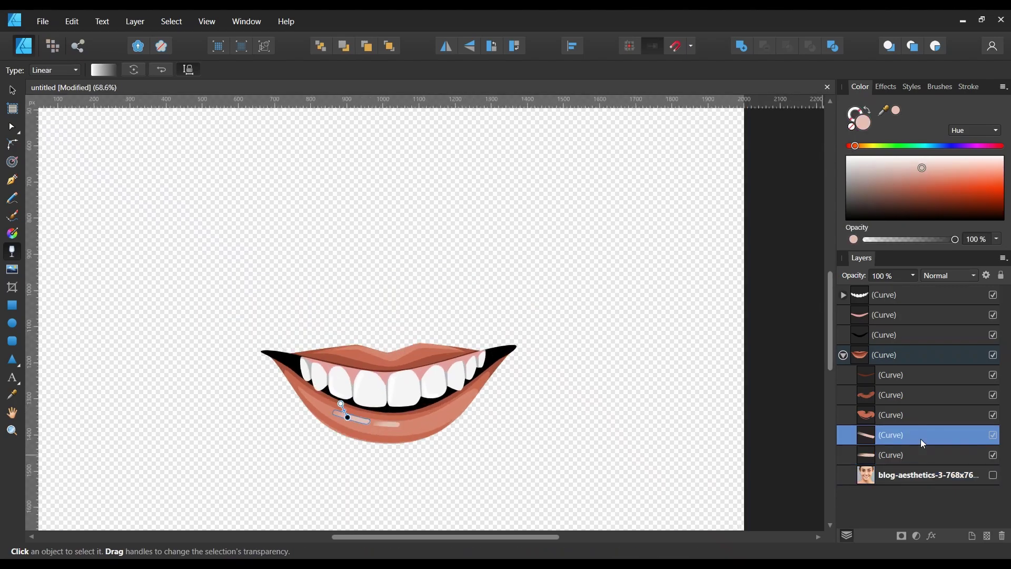
click(914, 416)
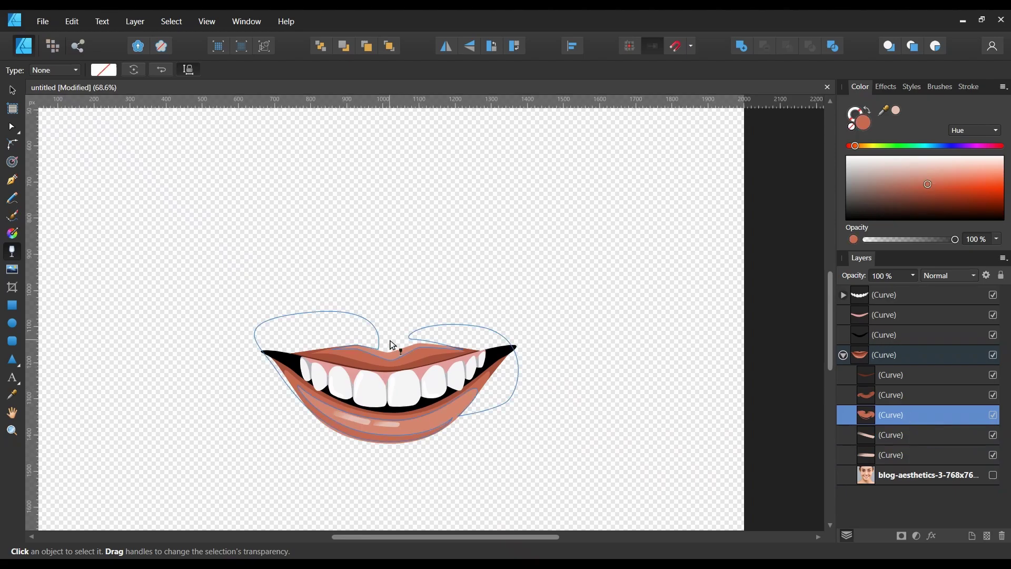
drag(387, 333, 400, 452)
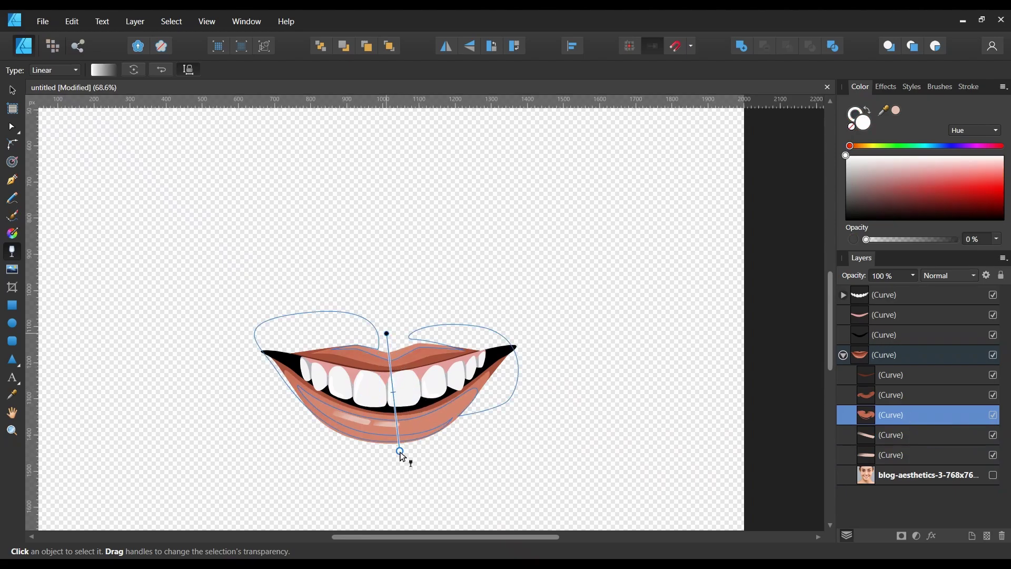
click(442, 436)
mouse_move(452, 435)
mouse_down()
mouse_move(471, 438)
mouse_move(447, 425)
mouse_move(432, 443)
mouse_up()
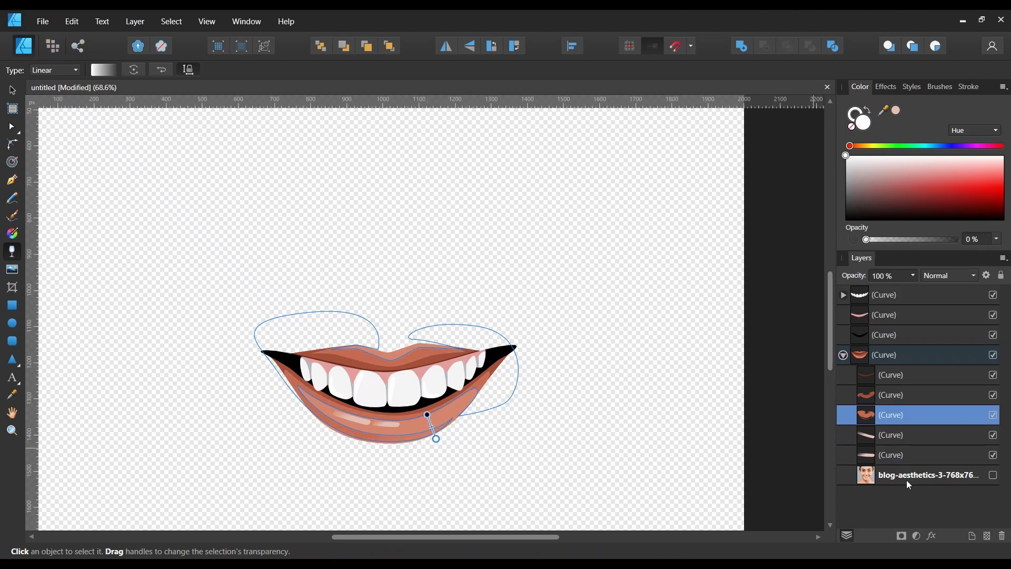
click(385, 421)
- Fade the upper-lip shape's centre from top to bottom with a transparency gradient
click(902, 389)
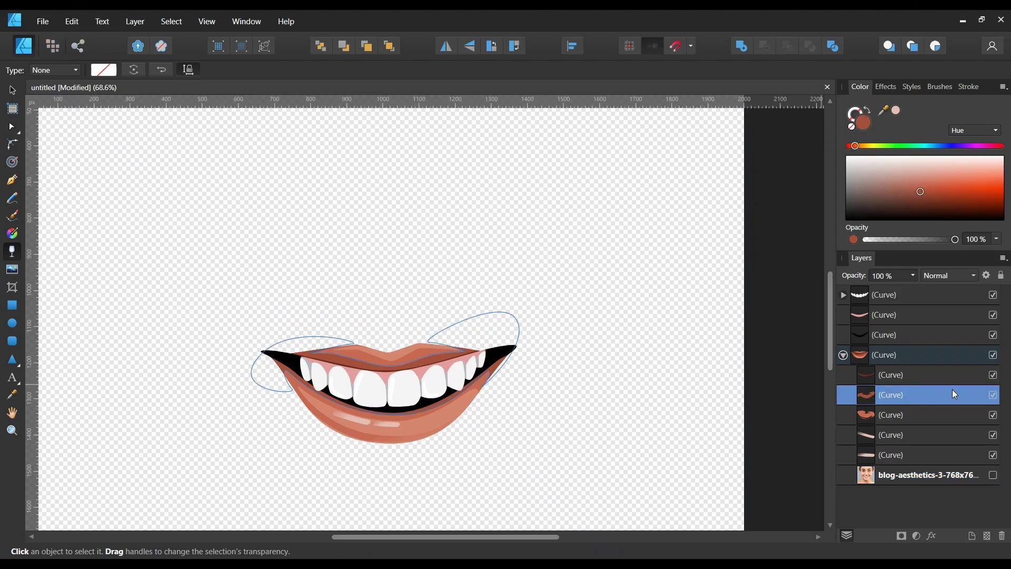
scroll(462, 403, up, 2)
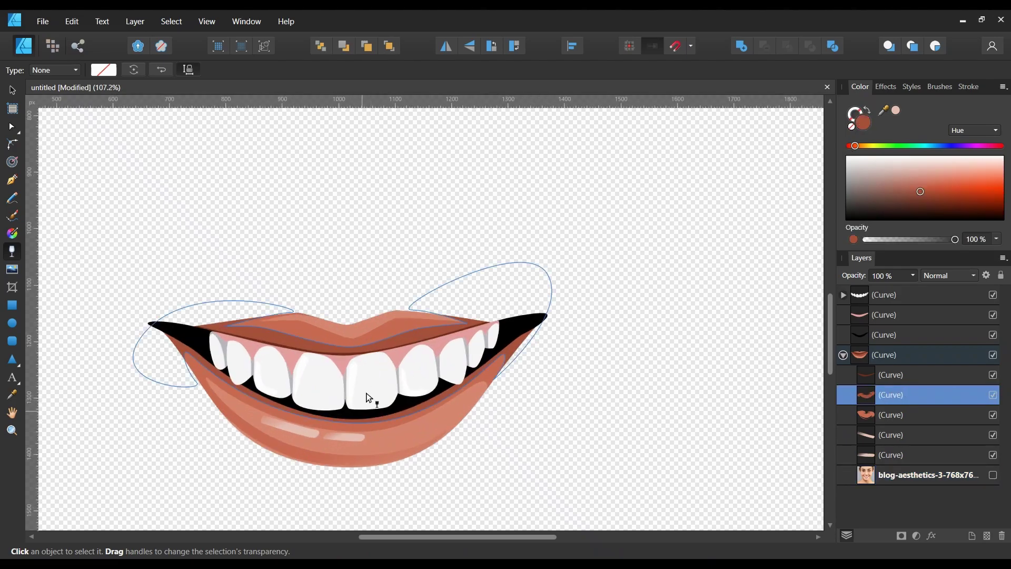
drag(351, 306, 358, 291)
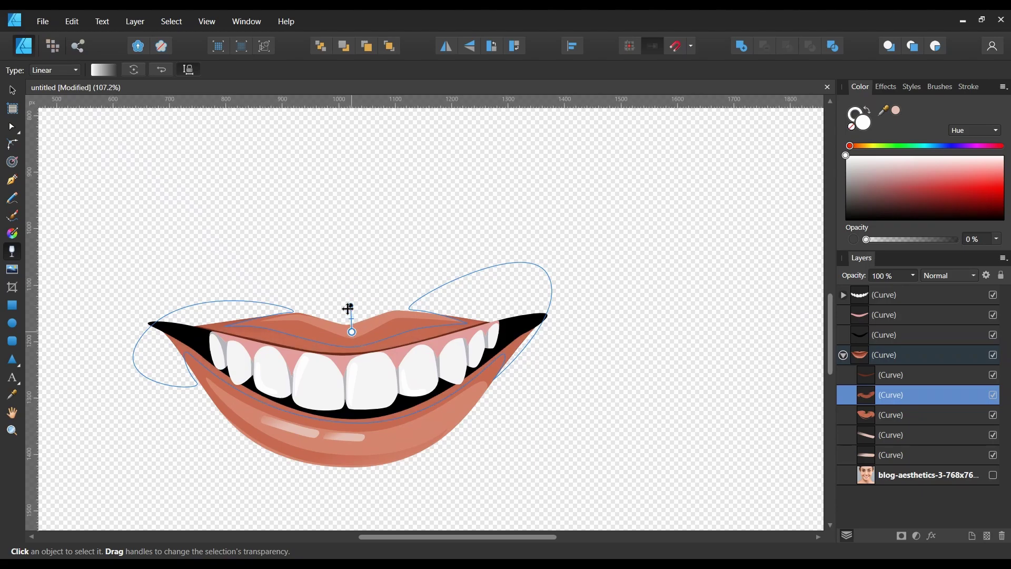
mouse_move(352, 332)
mouse_down()
mouse_move(353, 358)
mouse_move(353, 318)
mouse_up()
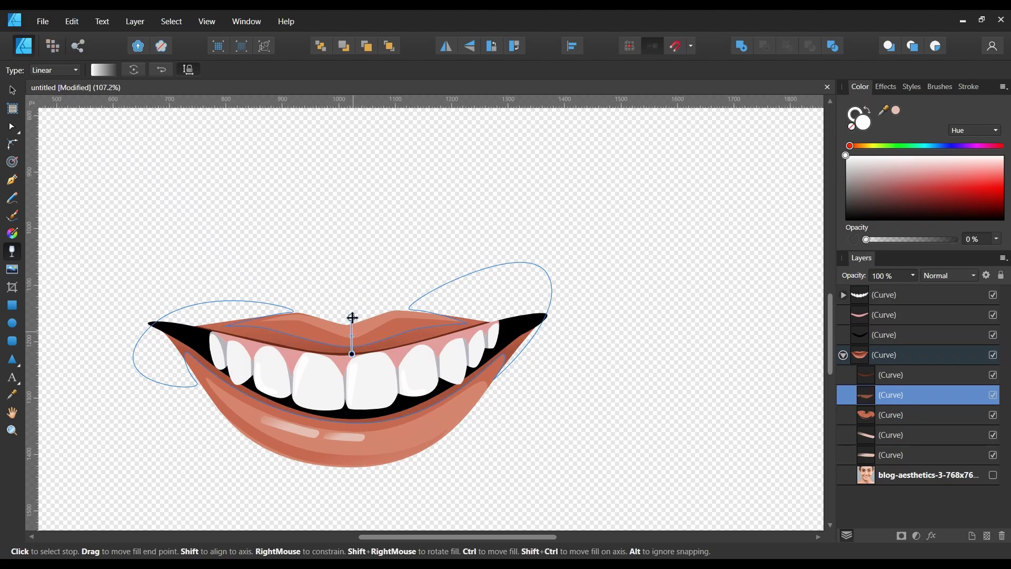
drag(353, 356, 346, 353)
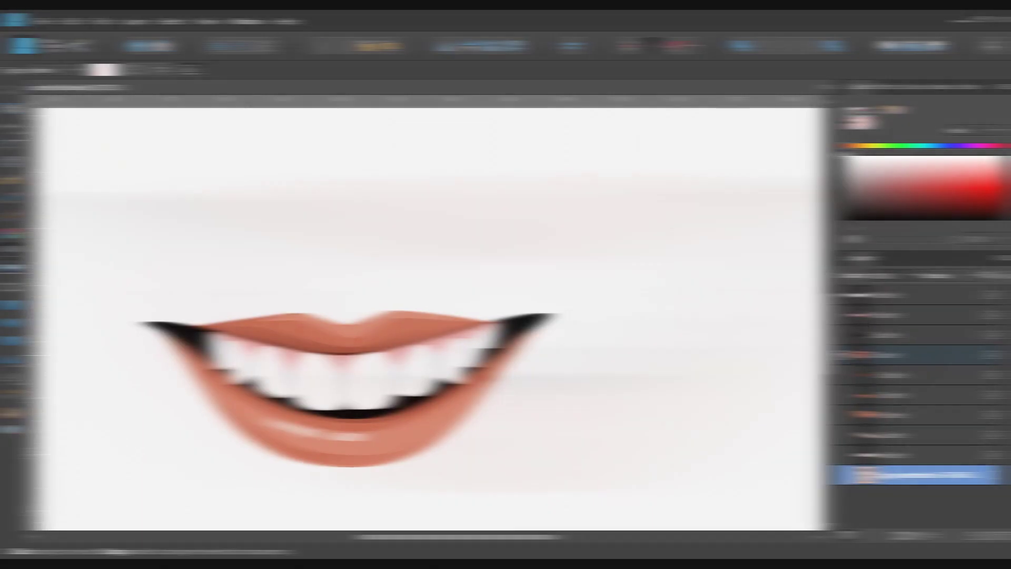